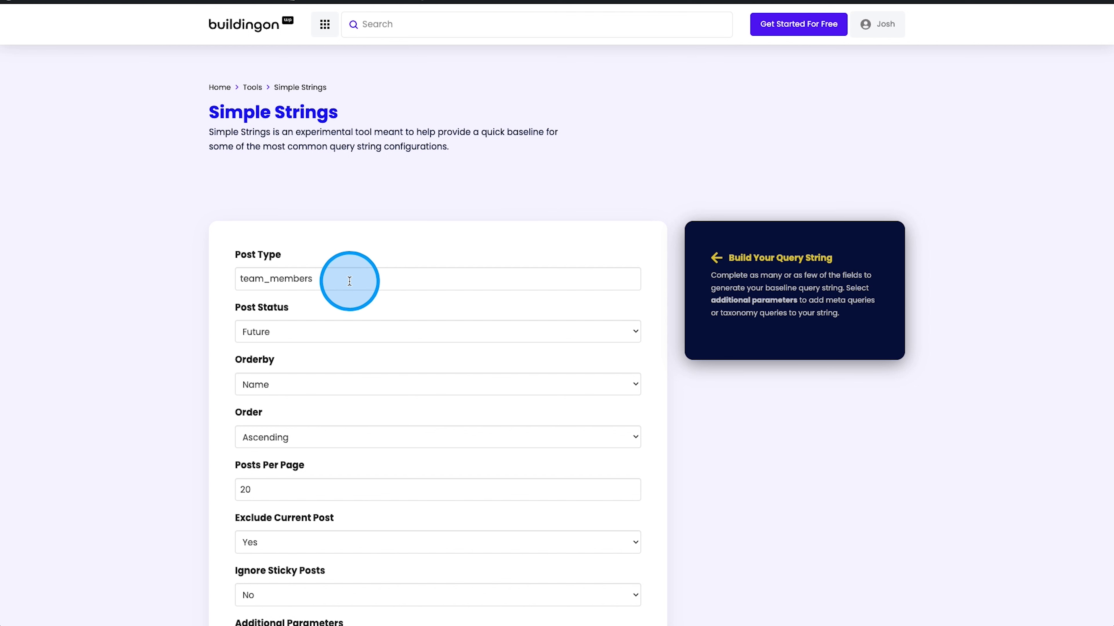
Examine the Simple Strings query form in its default styling and in its version with labels set into the field borders.
scroll(321, 315, "down", 2)
scroll(319, 313, "down", 6)
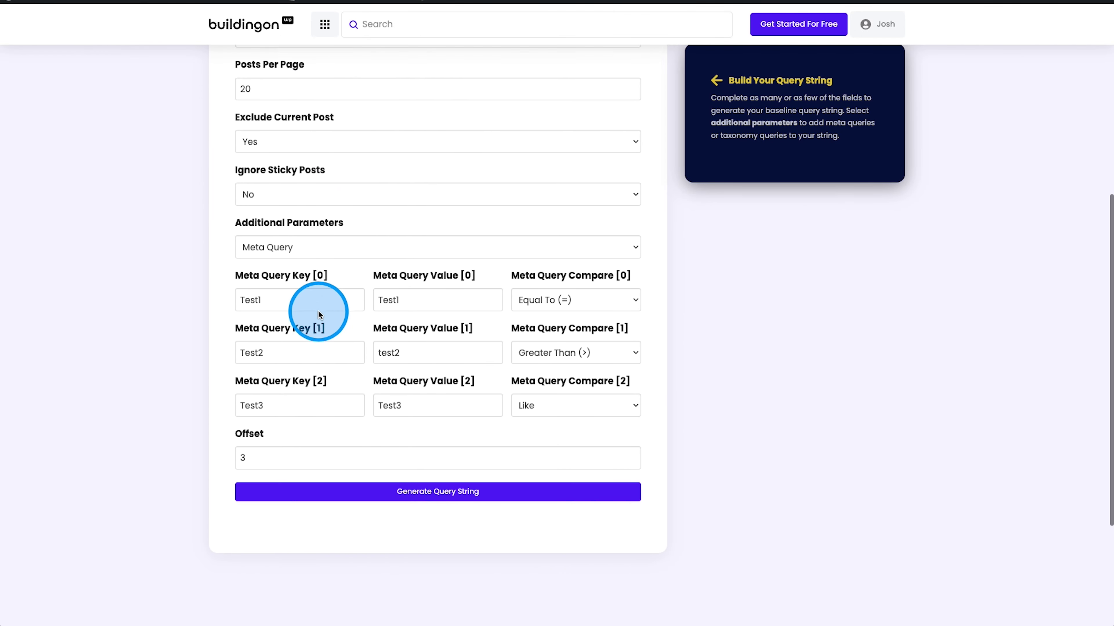
scroll(321, 313, "up", 6)
scroll(306, 323, "up", 3)
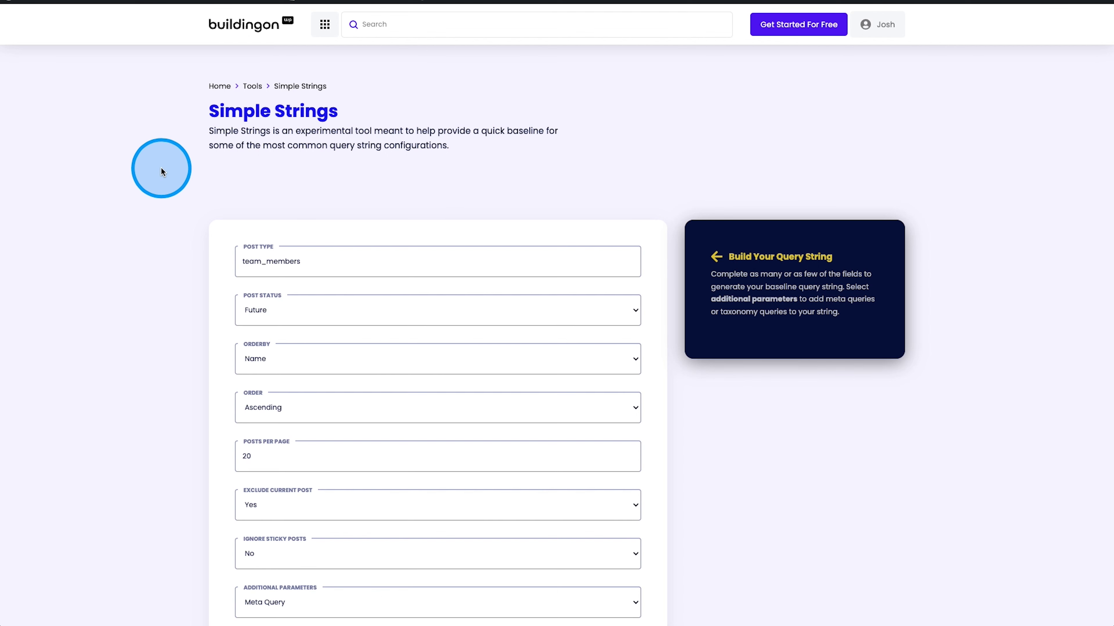
scroll(161, 169, "down", 4)
scroll(161, 169, "down", 1)
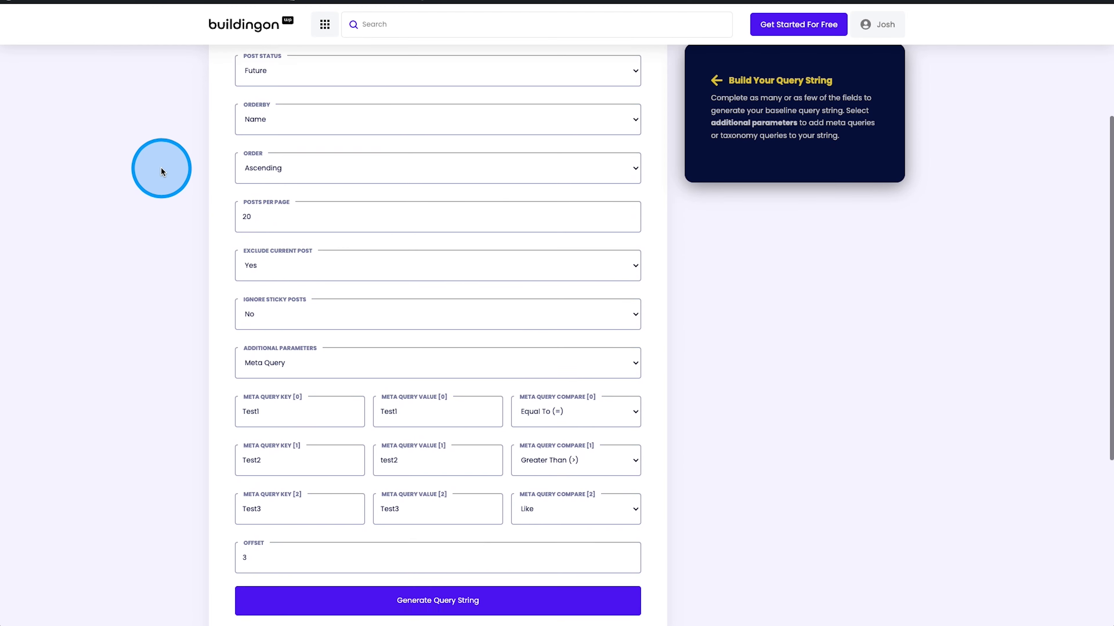
scroll(166, 185, "up", 3)
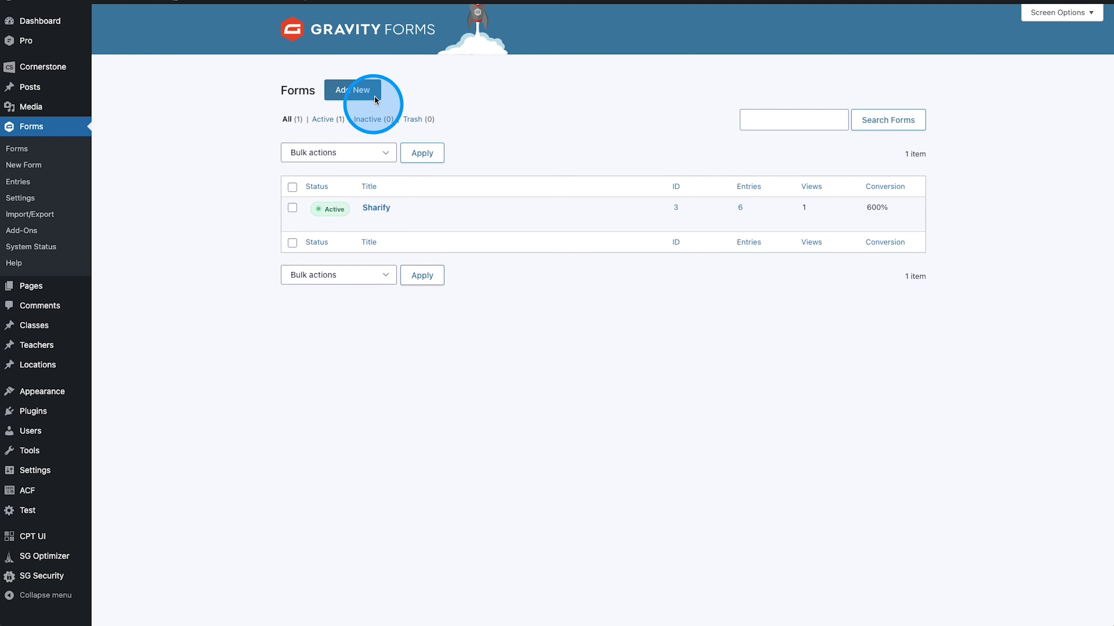
Create a new blank form titled "Contact Us".
left_click(352, 90)
left_click(178, 190)
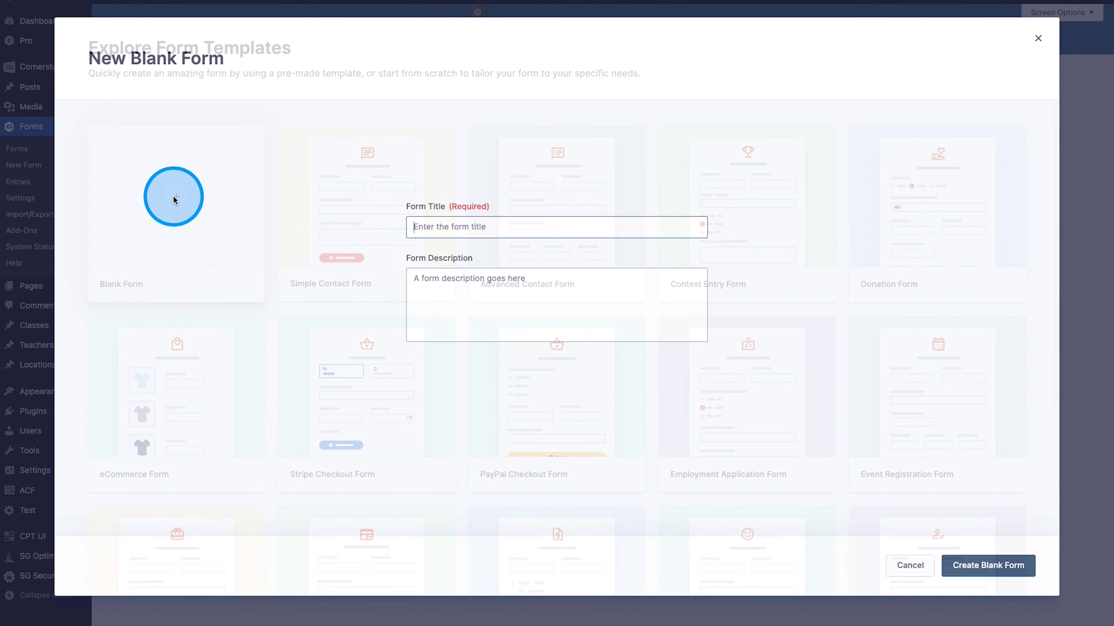
type("Con")
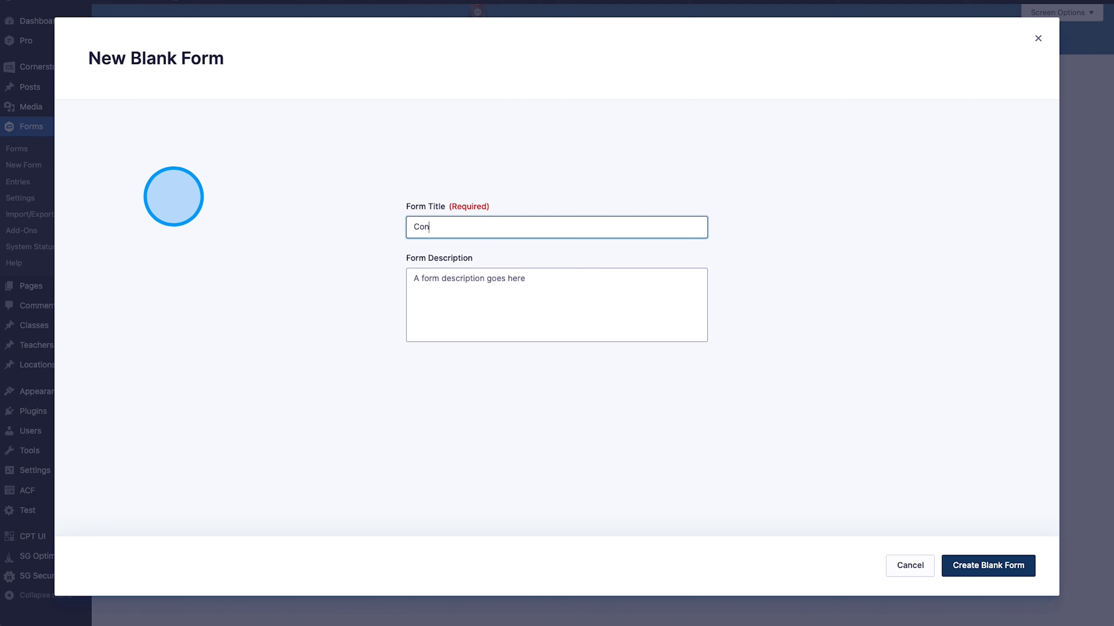
type("tact Us")
left_click(986, 564)
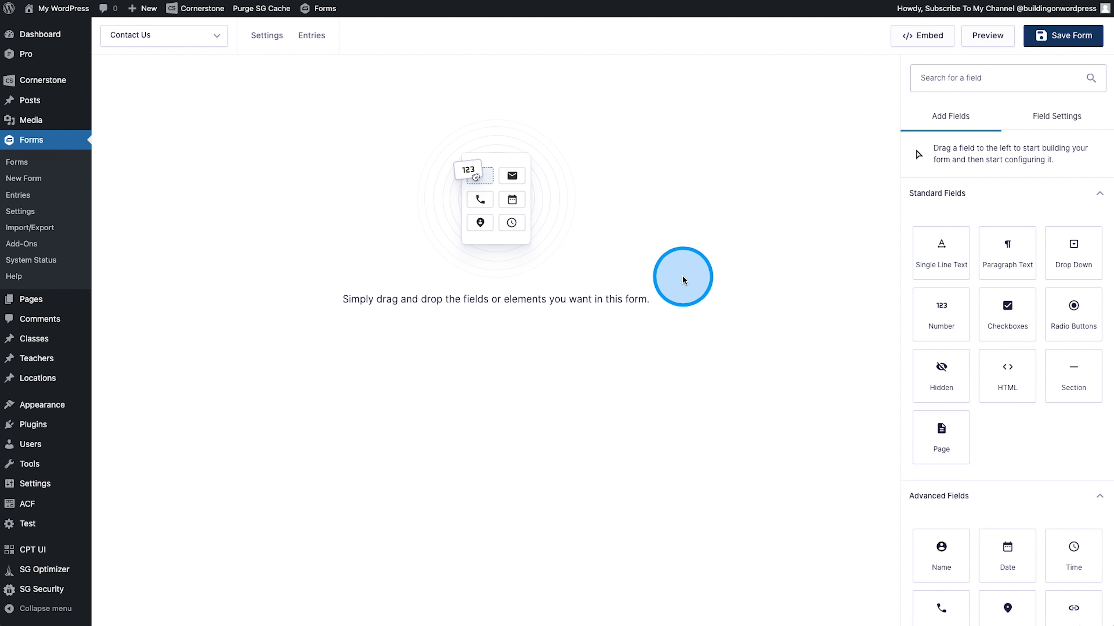
Add a Name field to the form, with Phone and Email fields side by side beneath it.
scroll(956, 307, "down", 5)
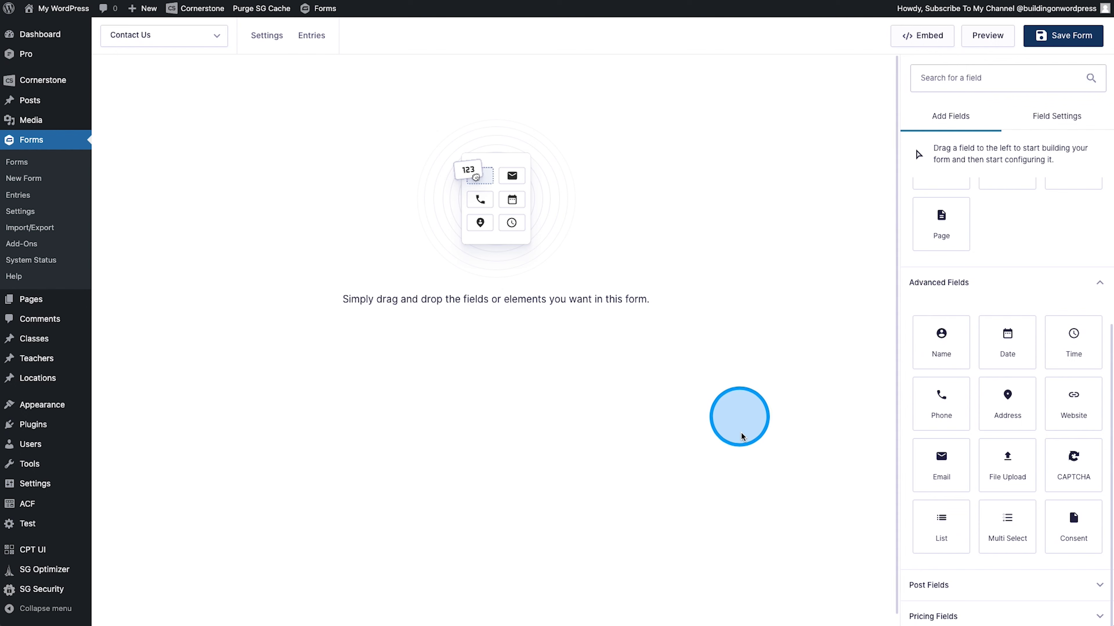
left_click_drag(940, 340, 421, 140)
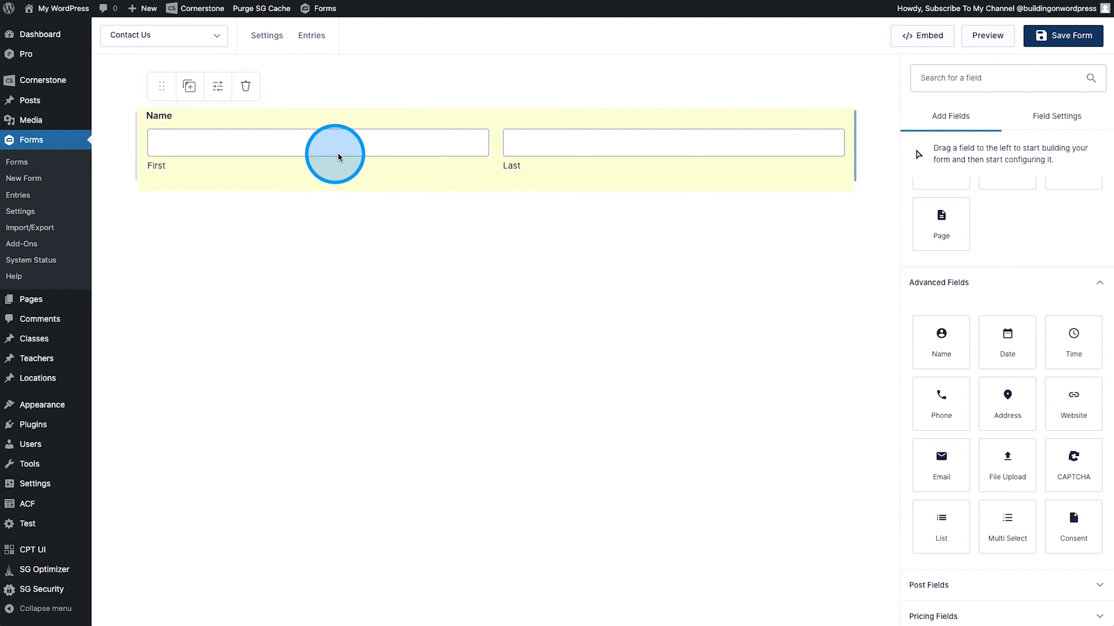
left_click_drag(933, 406, 199, 175)
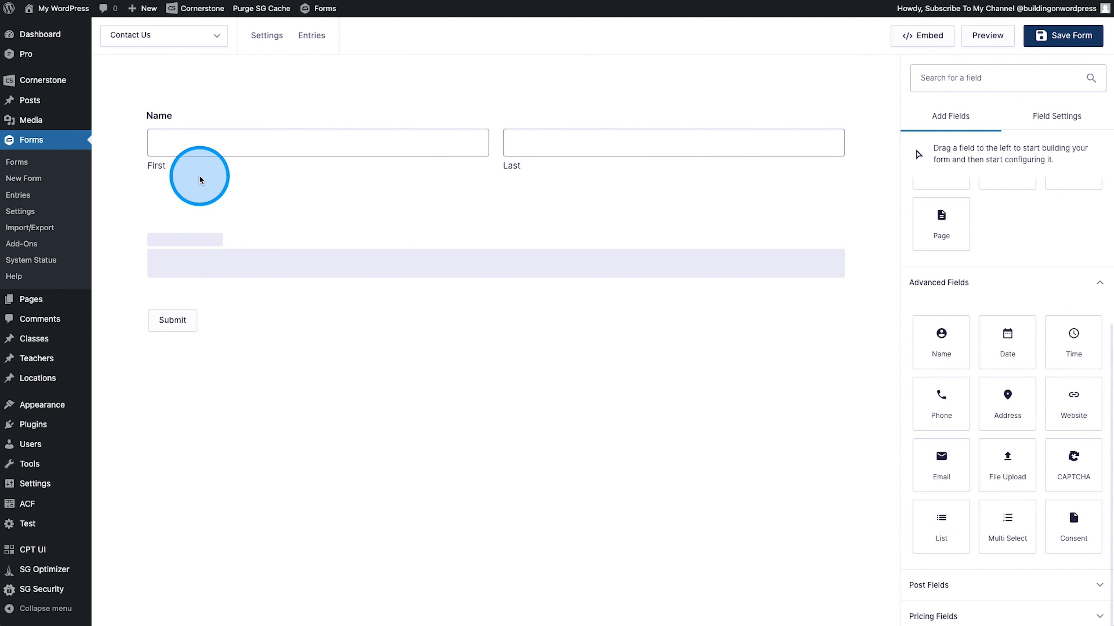
left_click_drag(938, 456, 824, 261)
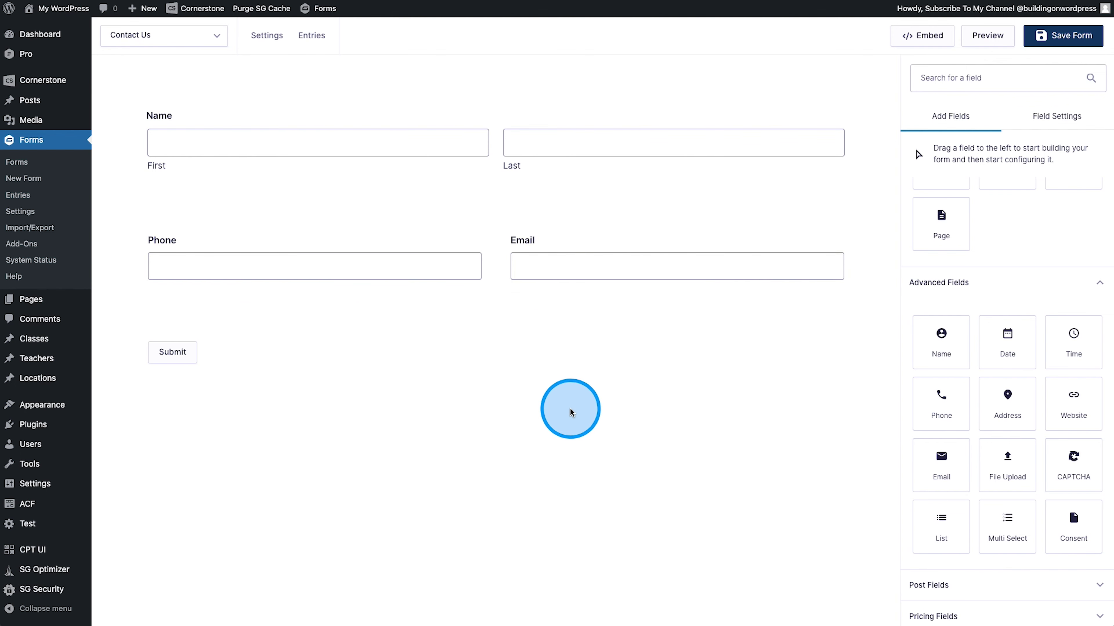
Add a Single Line Text field labelled "Message" below the Phone and Email row, and save the form.
scroll(929, 417, "up", 5)
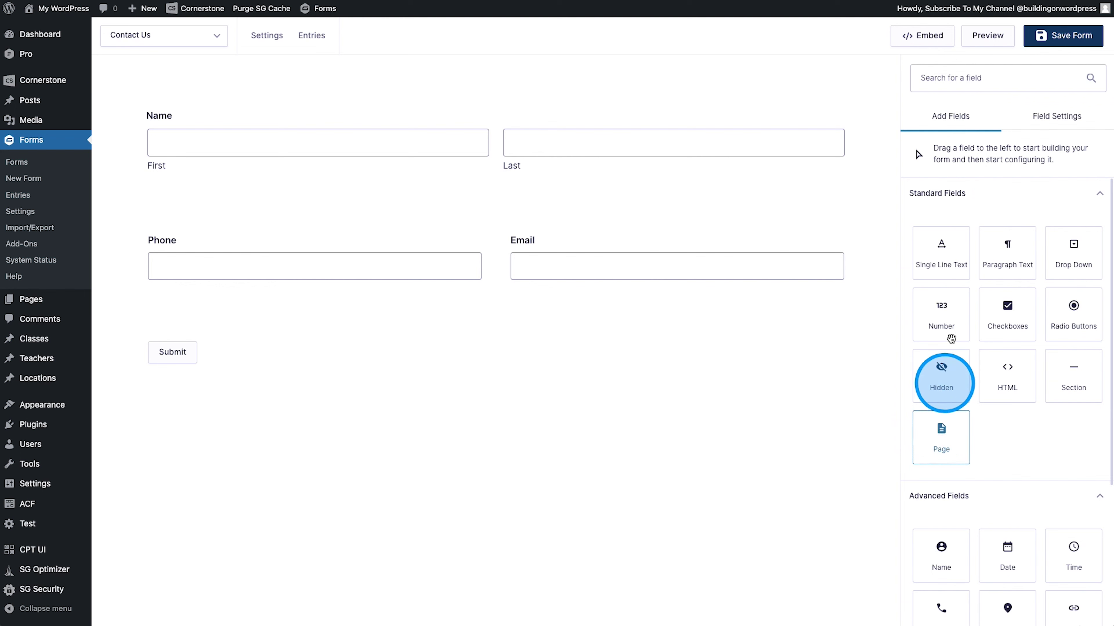
left_click_drag(940, 253, 588, 333)
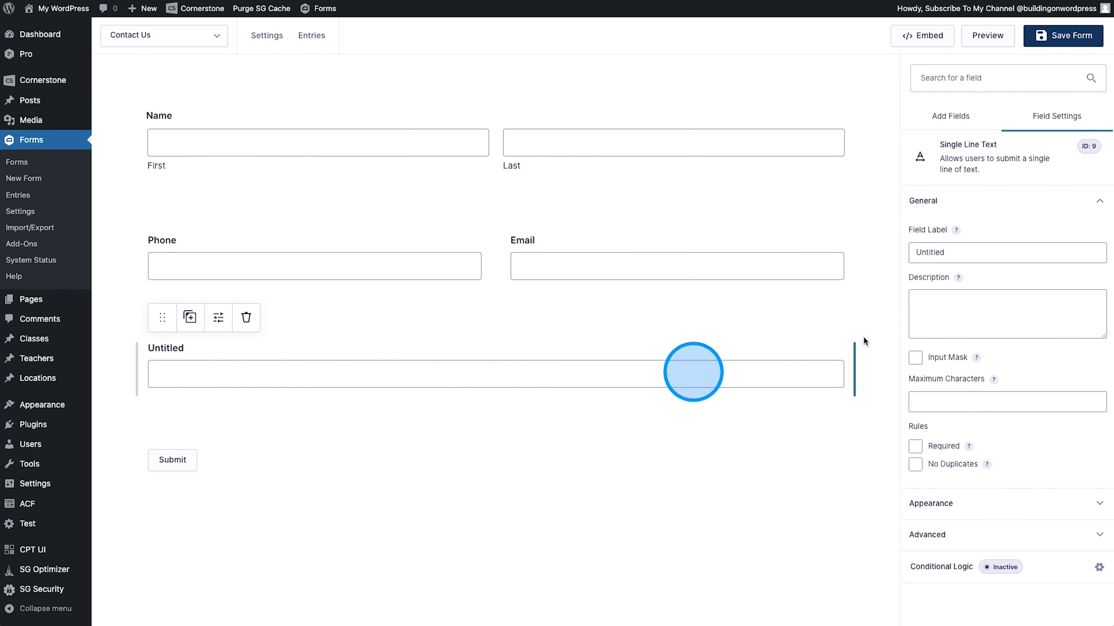
left_click(930, 252)
key("ctrl+a")
type("Message")
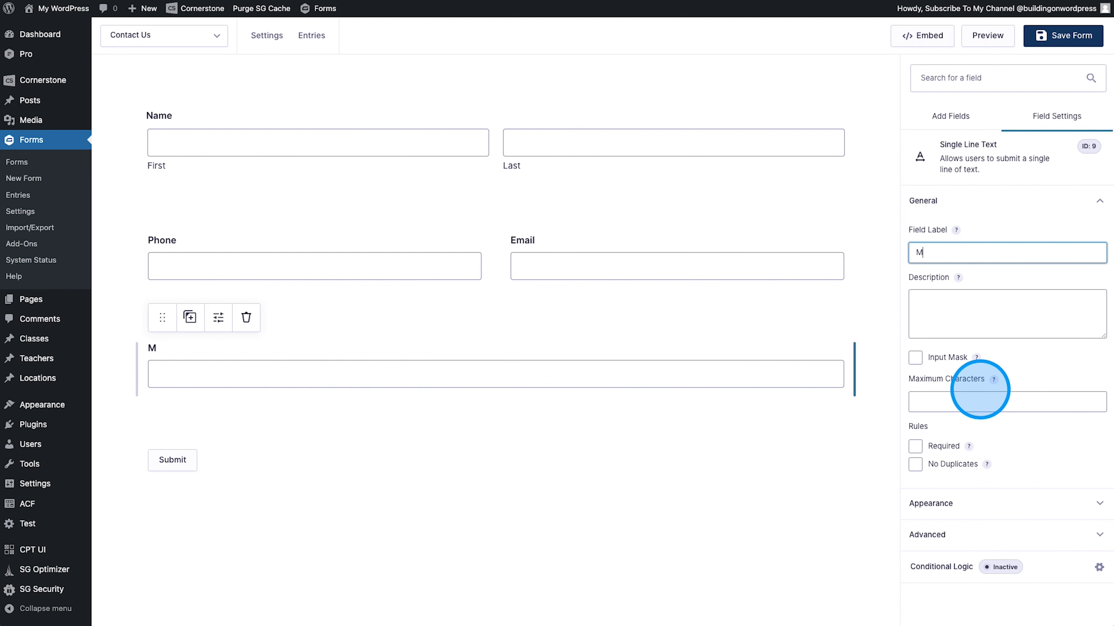
left_click(756, 351)
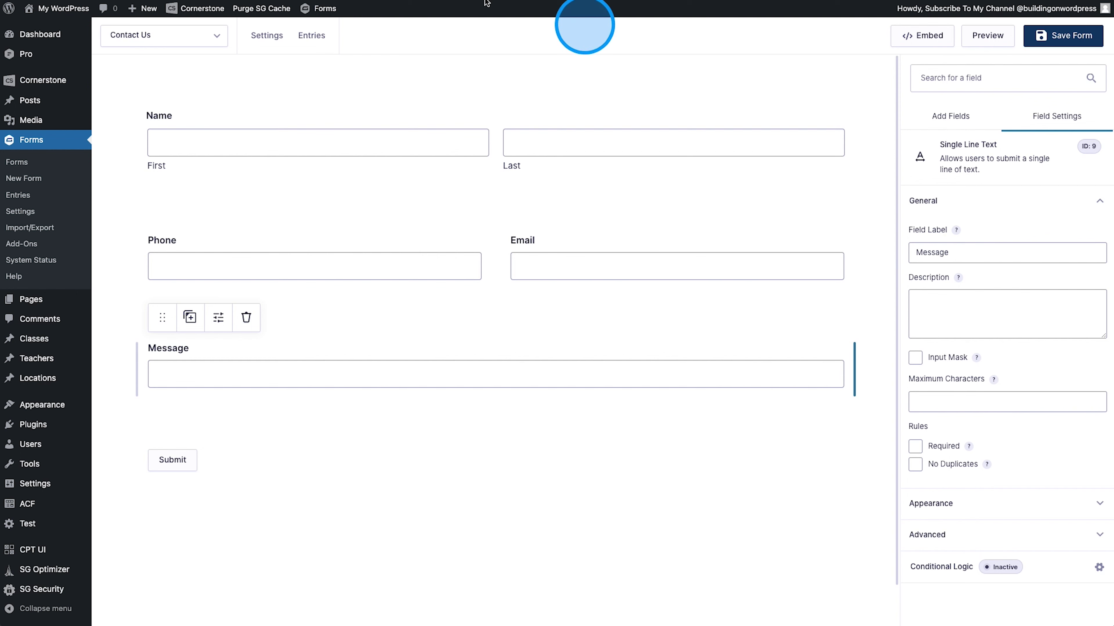
left_click(1042, 47)
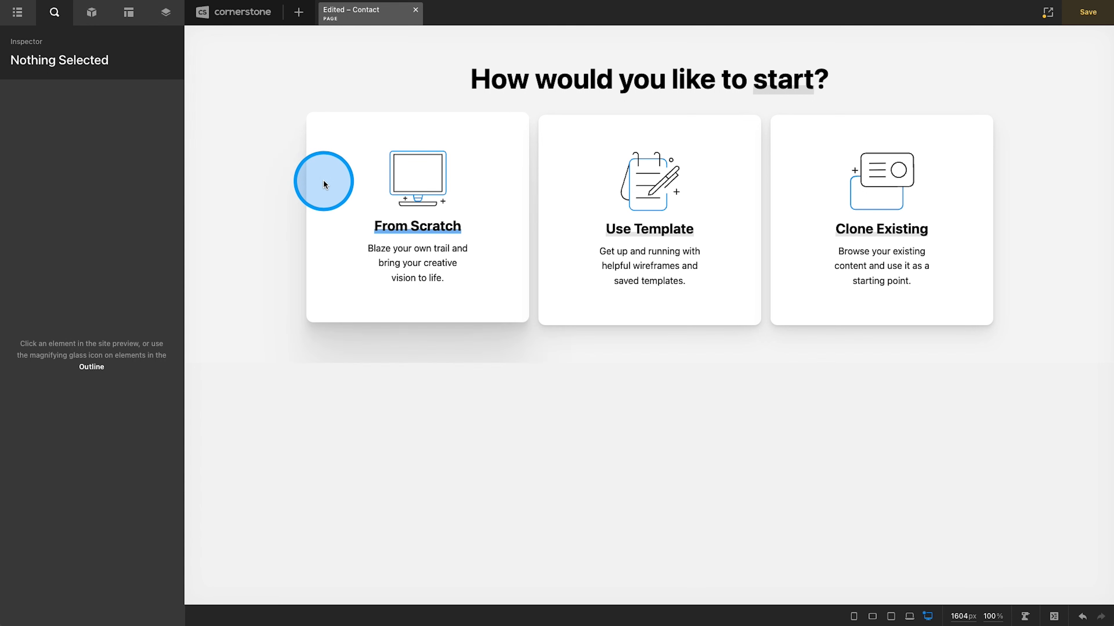
Start the Contact page from scratch in Cornerstone and give its first section a white background.
left_click(382, 185)
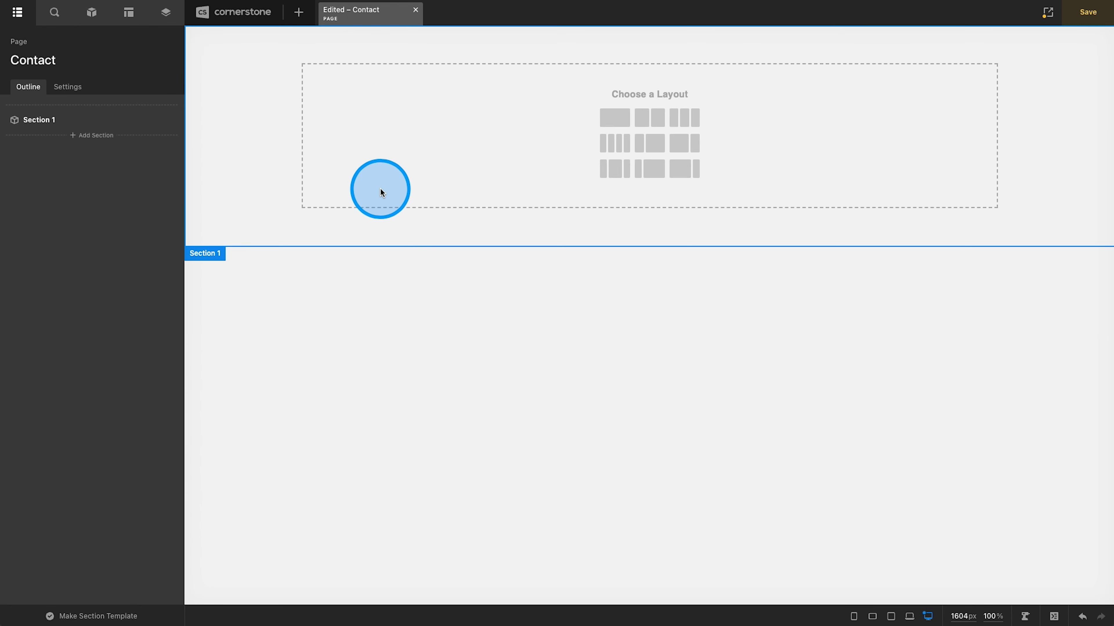
left_click(239, 194)
left_click(84, 316)
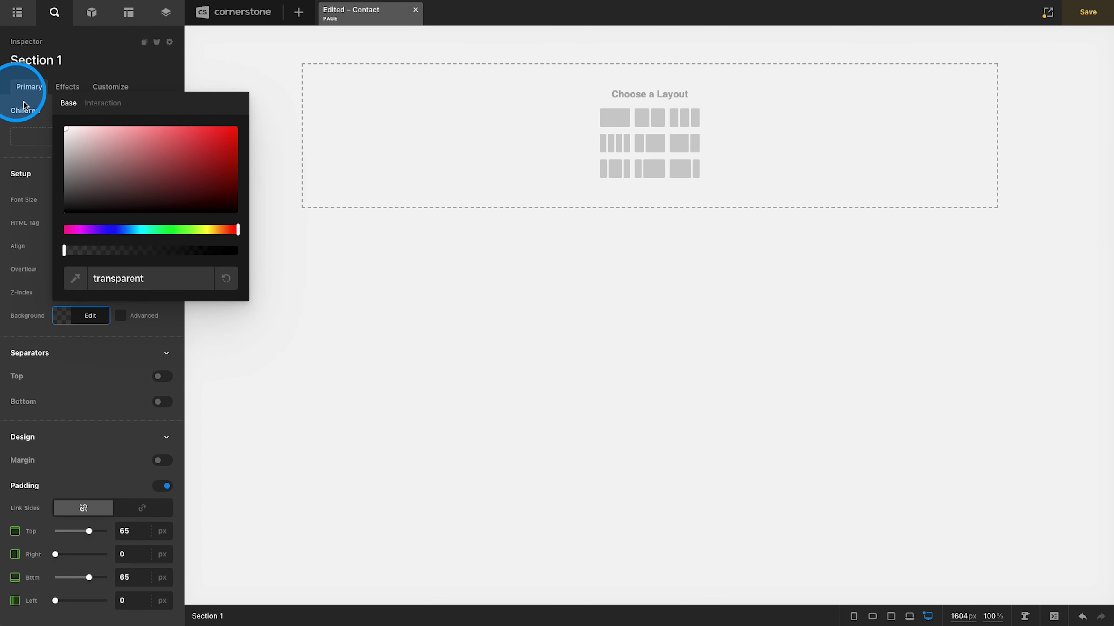
left_click(83, 321)
scroll(100, 316, "down", 4)
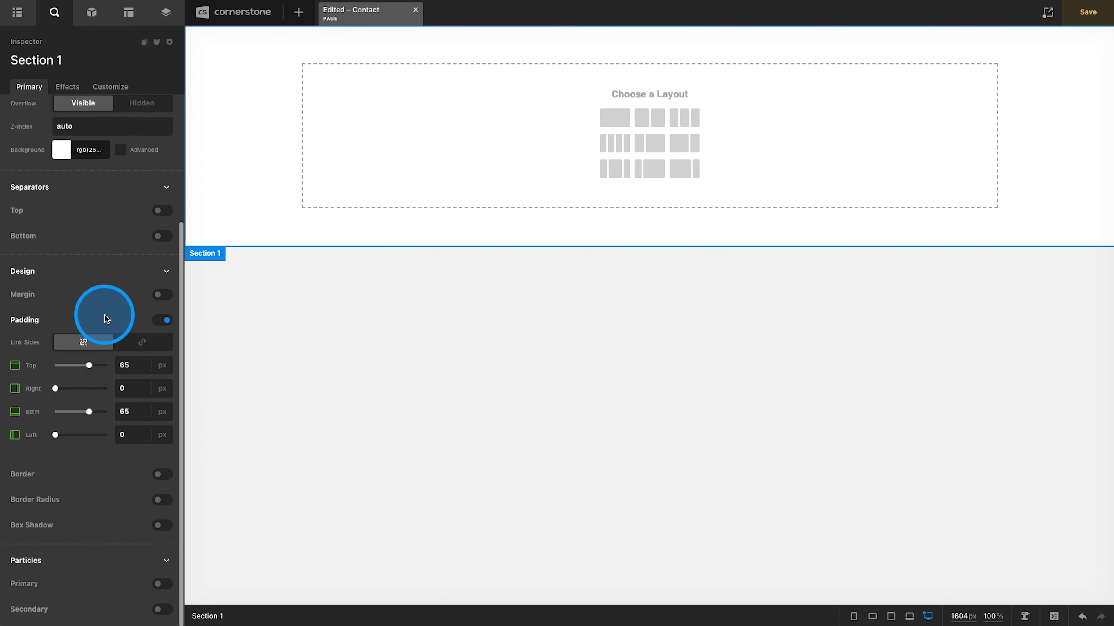
Set the section's top and bottom padding to 150 px.
left_click(128, 367)
type("150")
key("Tab")
key("Tab")
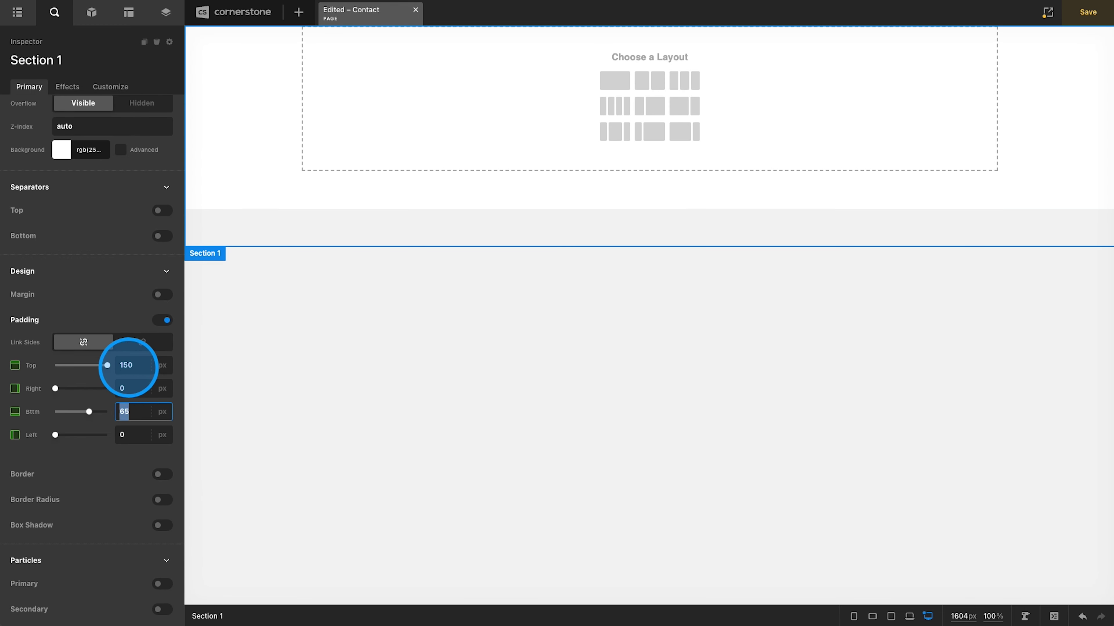
type("150")
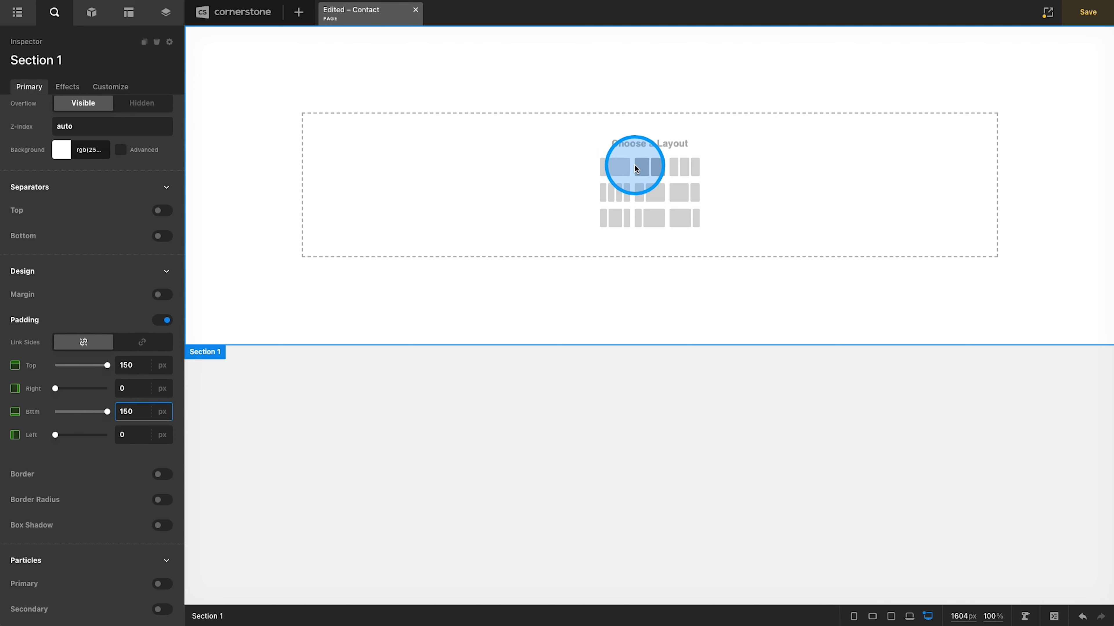
Give the section a single-column layout and place a Form Integration element in the column.
left_click(642, 166)
left_click(90, 13)
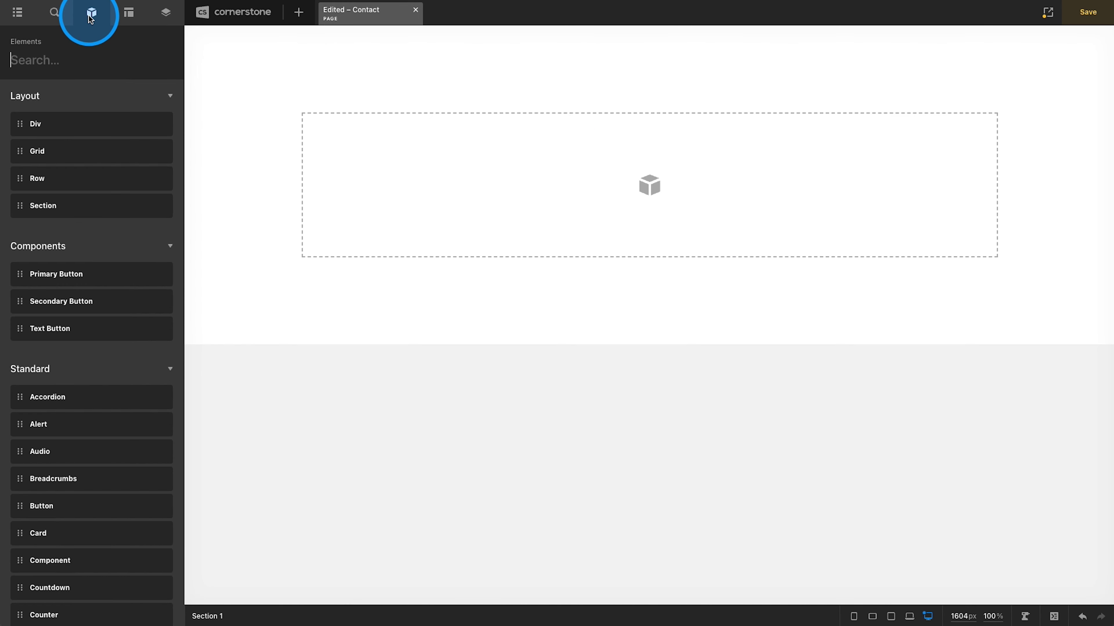
type("form")
left_click_drag(70, 123, 463, 190)
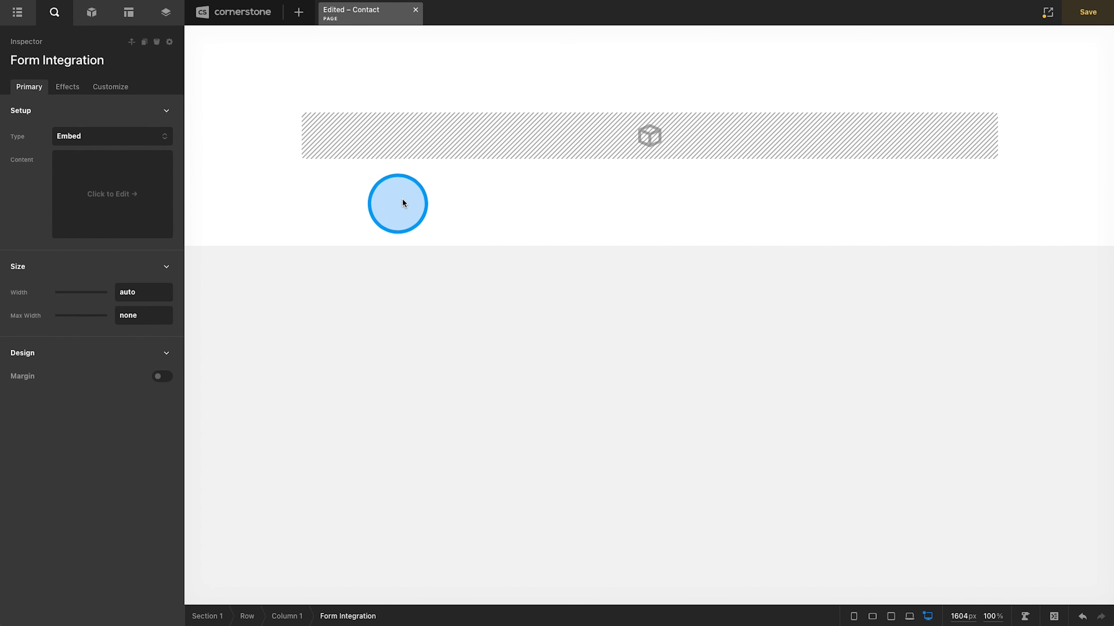
Set the form element's type to Gravity Forms and choose the Contact Us form.
left_click(85, 139)
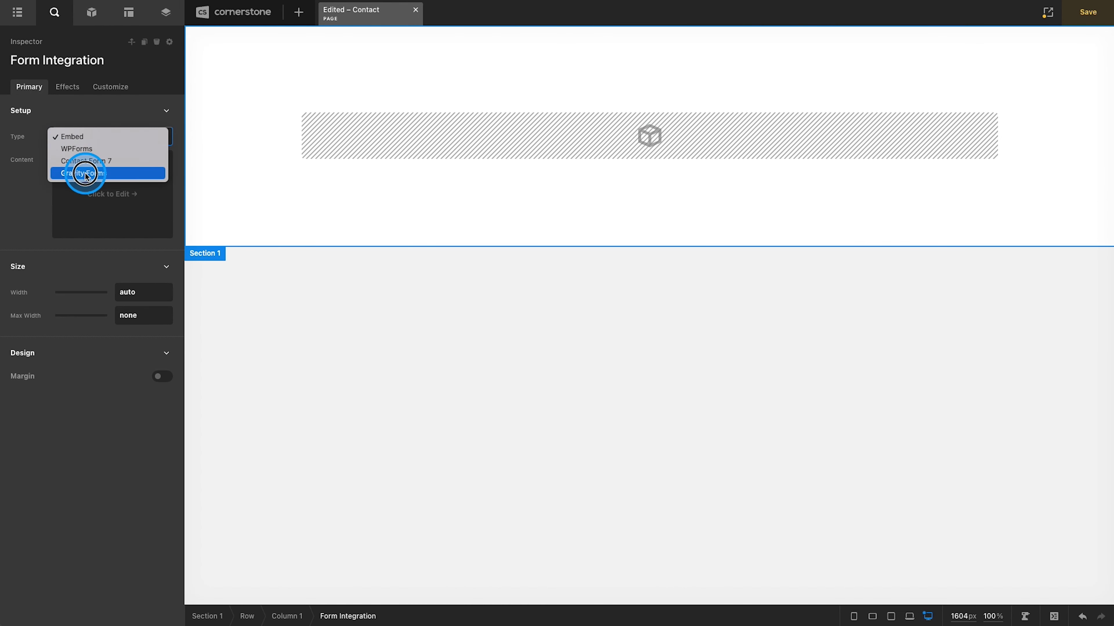
left_click(85, 174)
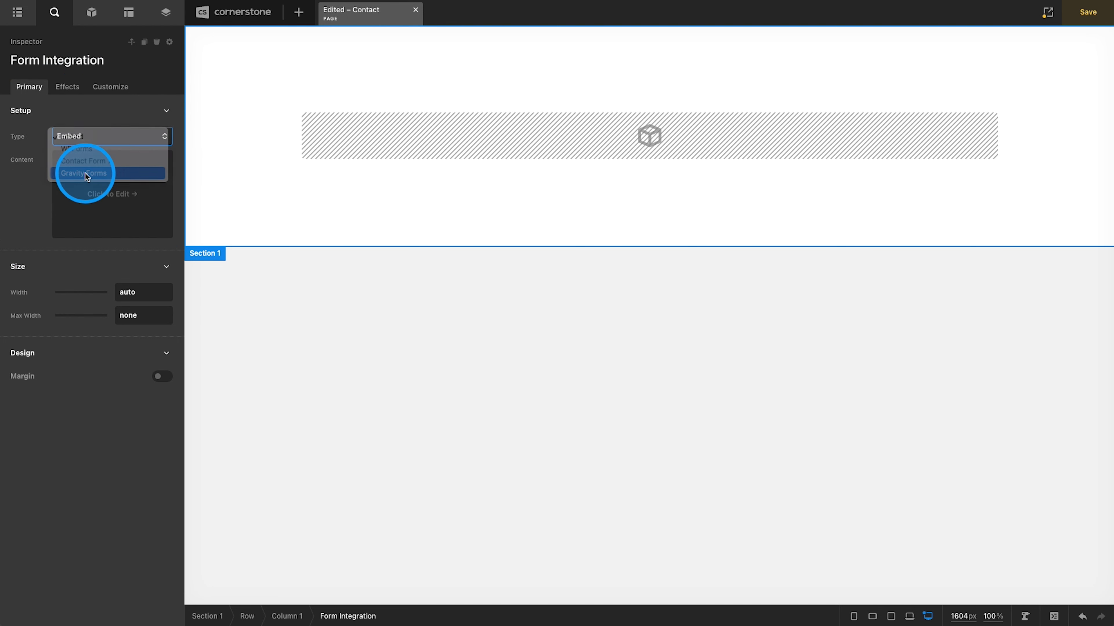
left_click(83, 194)
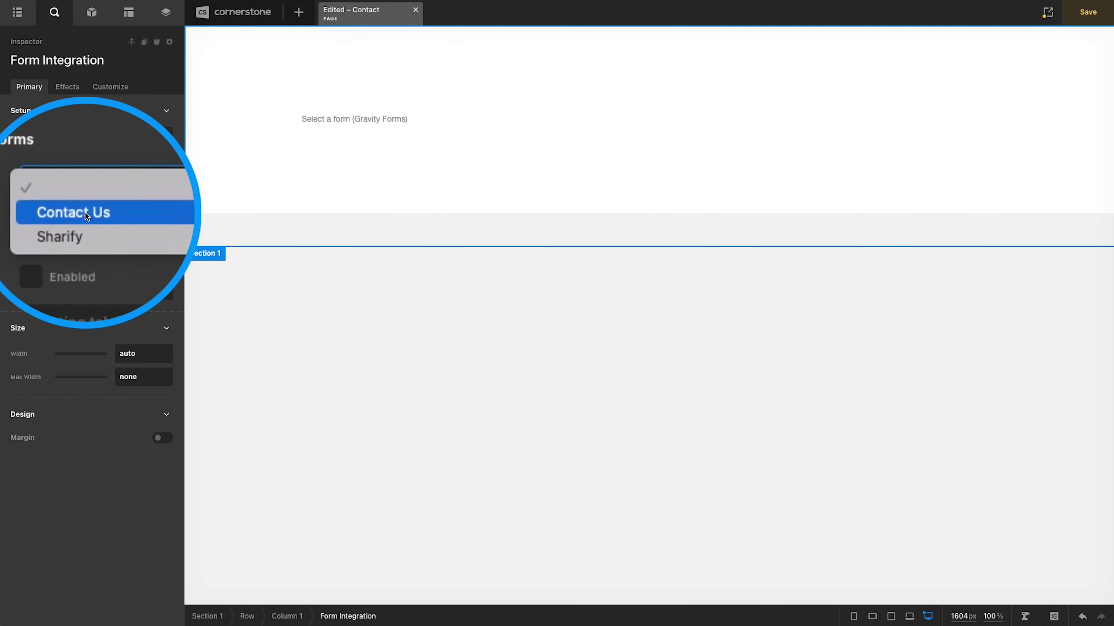
left_click(85, 213)
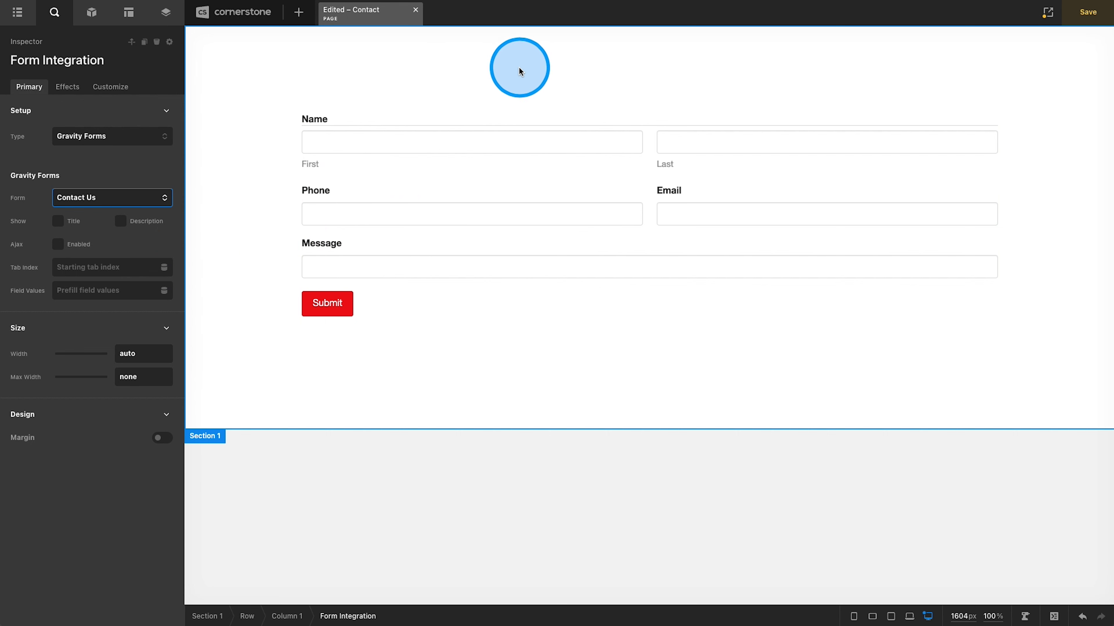
Save the Contact page and check the unstyled form on the live page.
left_click(1052, 20)
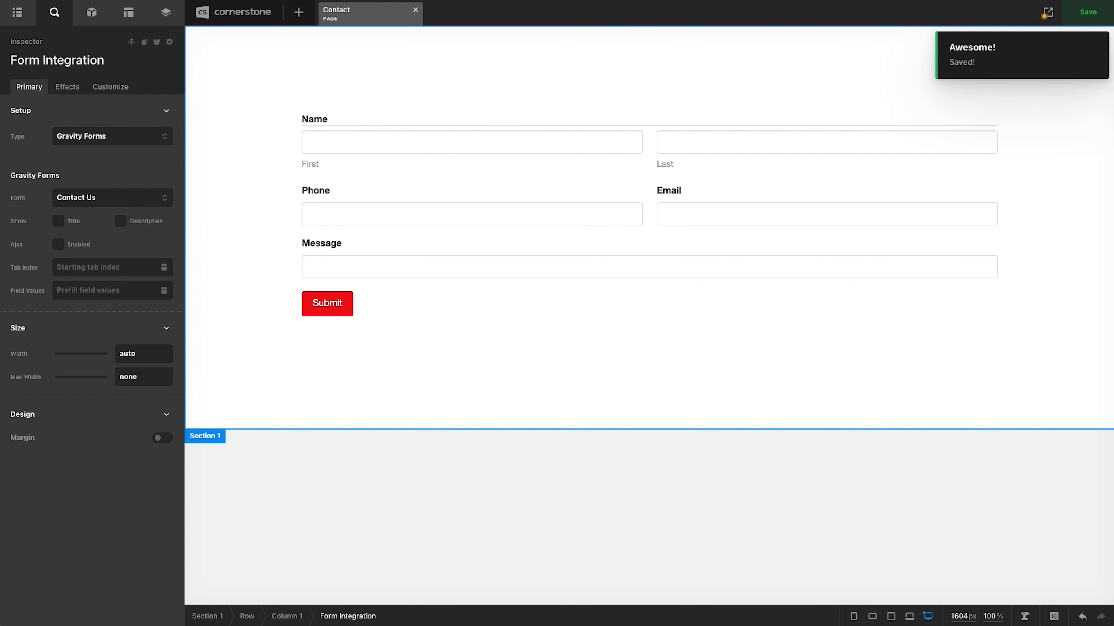
left_click_drag(95, 63, 644, 313)
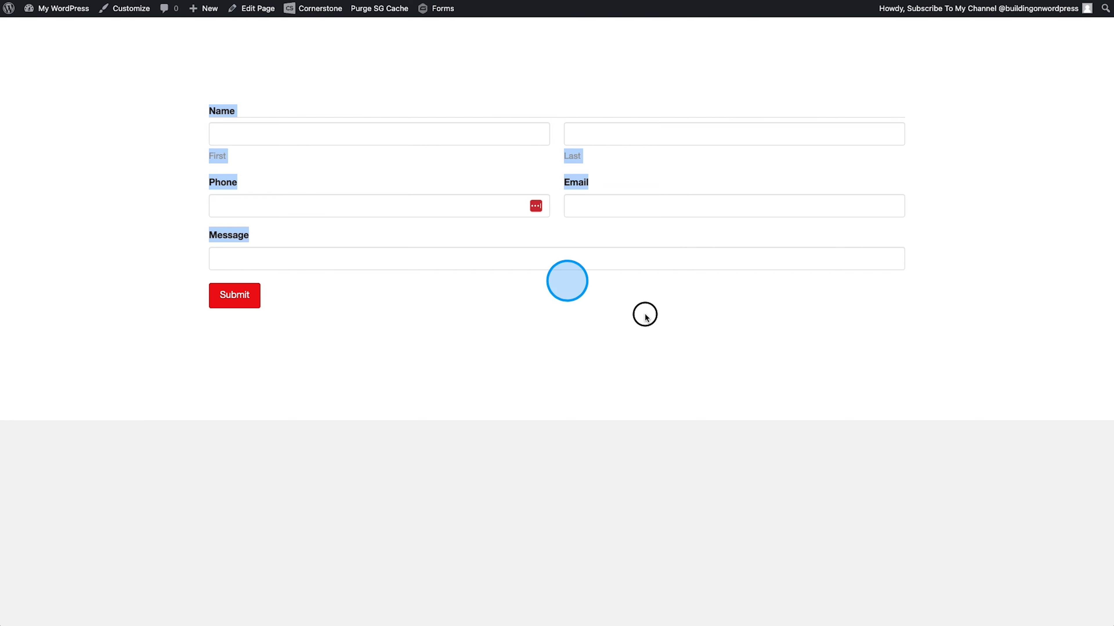
left_click(614, 425)
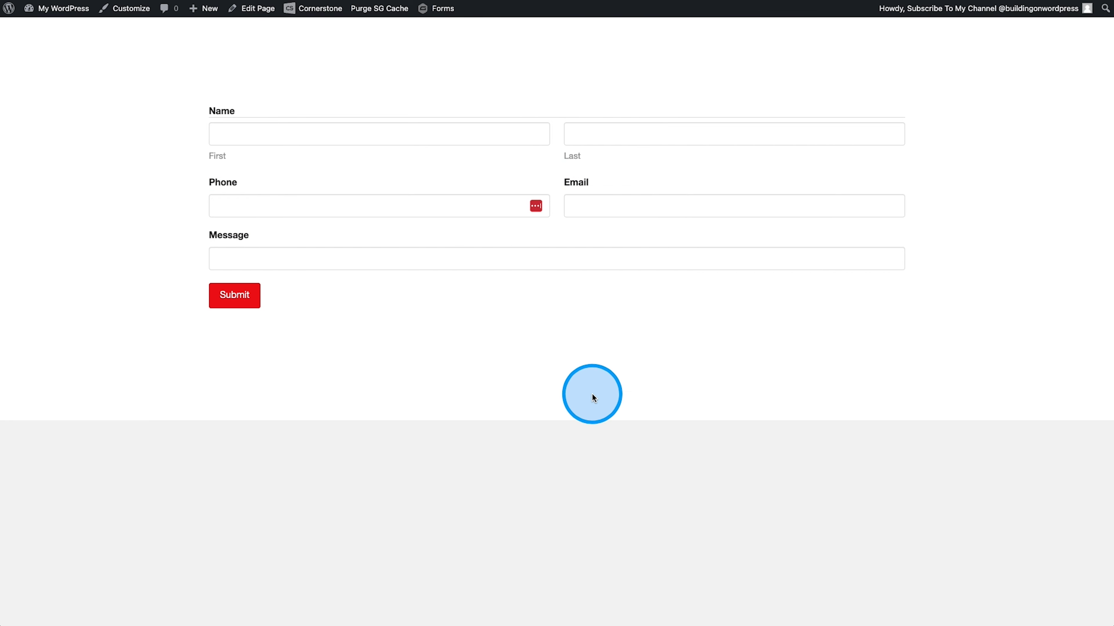
key("super+w")
In the Gravity Forms editor, set the Name field's placeholders to "First Name" for First and "Last Name" for Last.
left_click(386, 331)
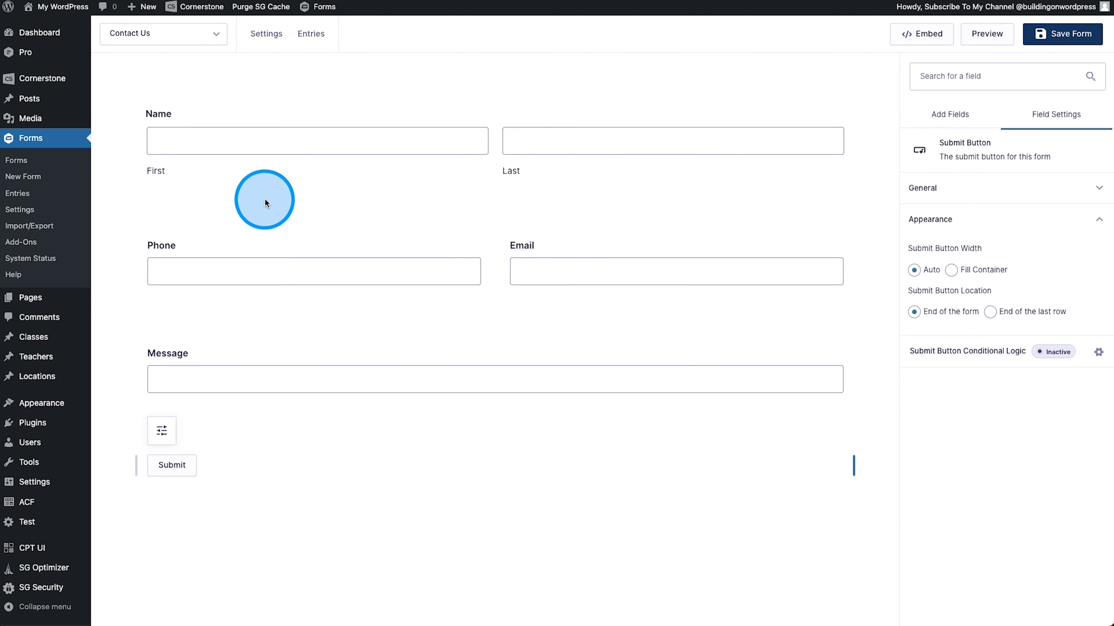
left_click(219, 149)
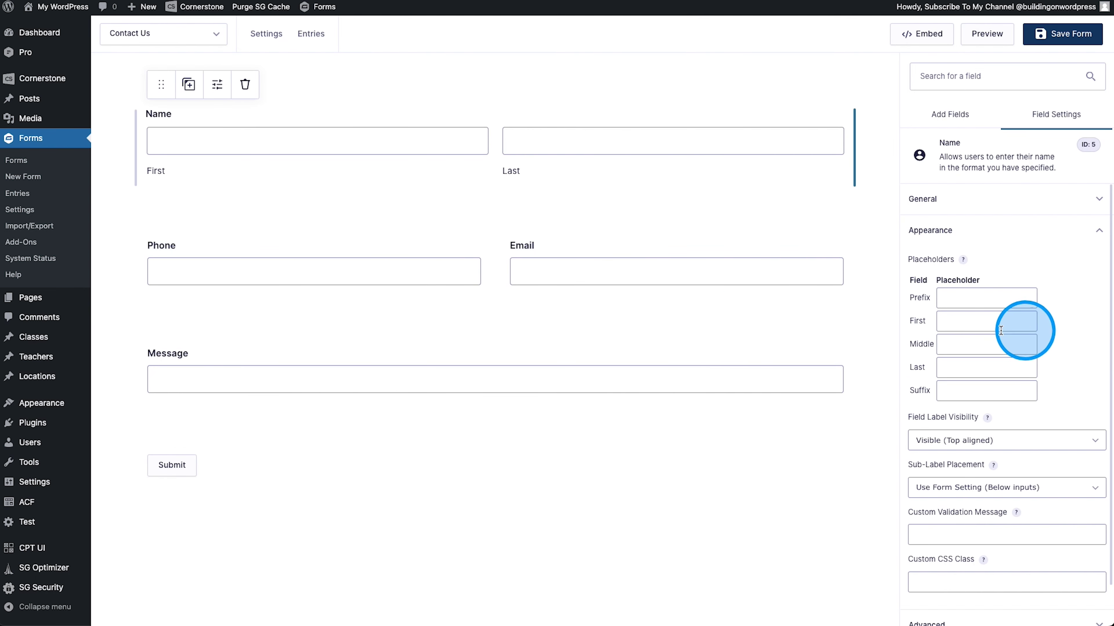
left_click(984, 323)
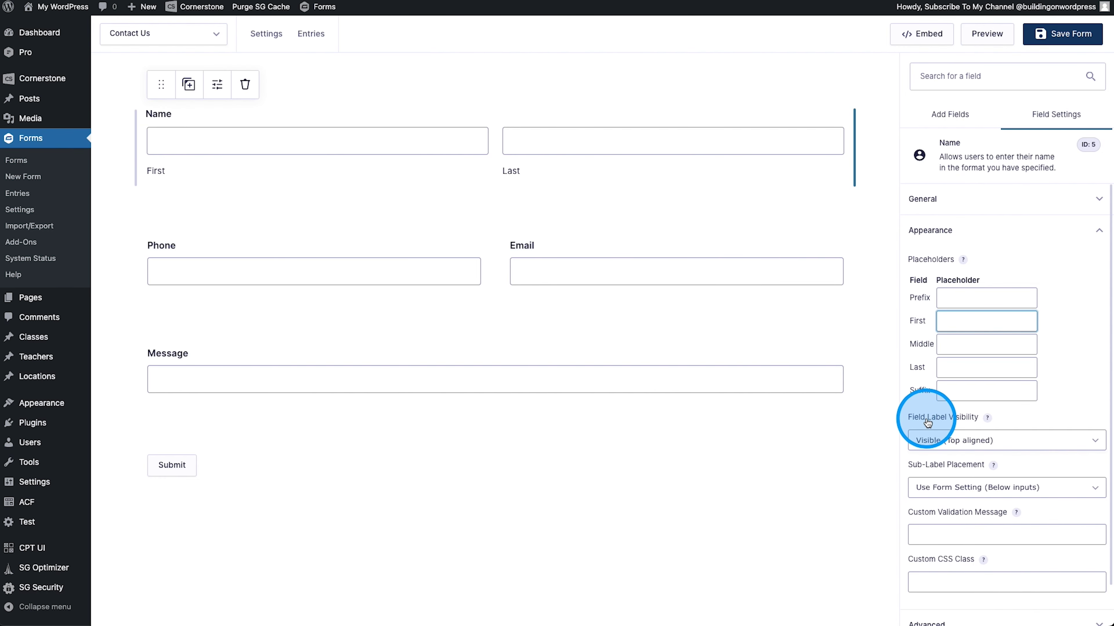
type("First Name")
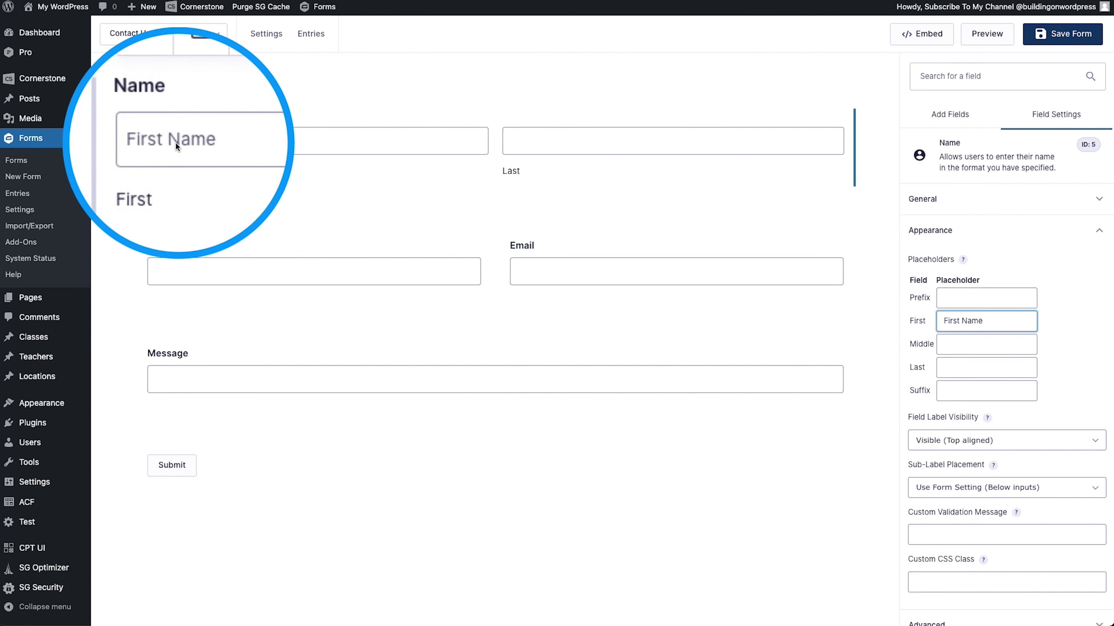
left_click(992, 368)
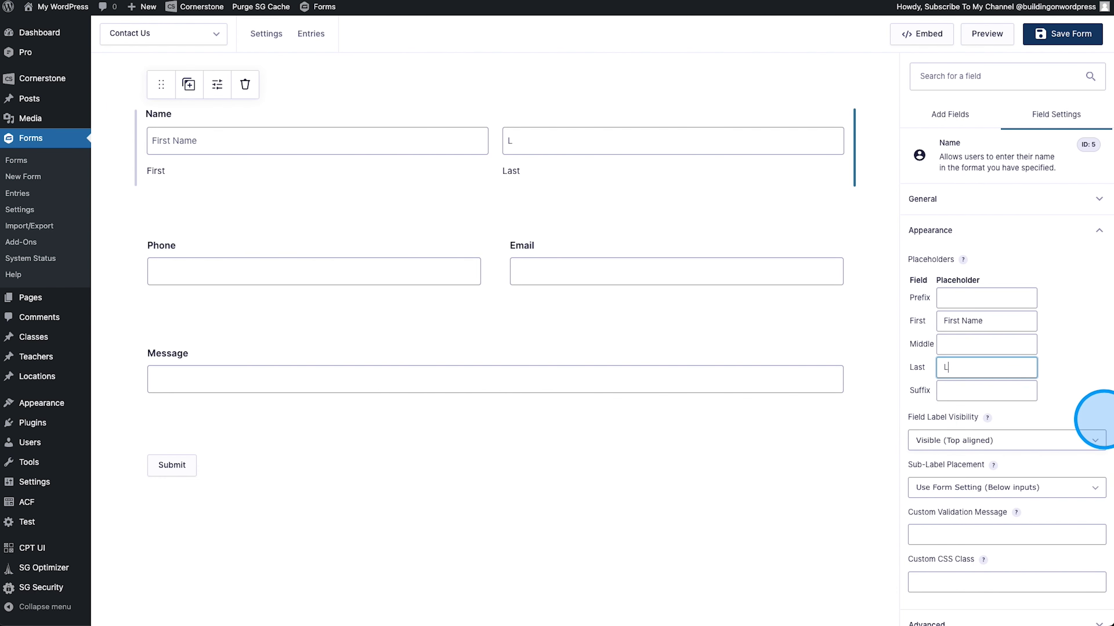
type("Last Name")
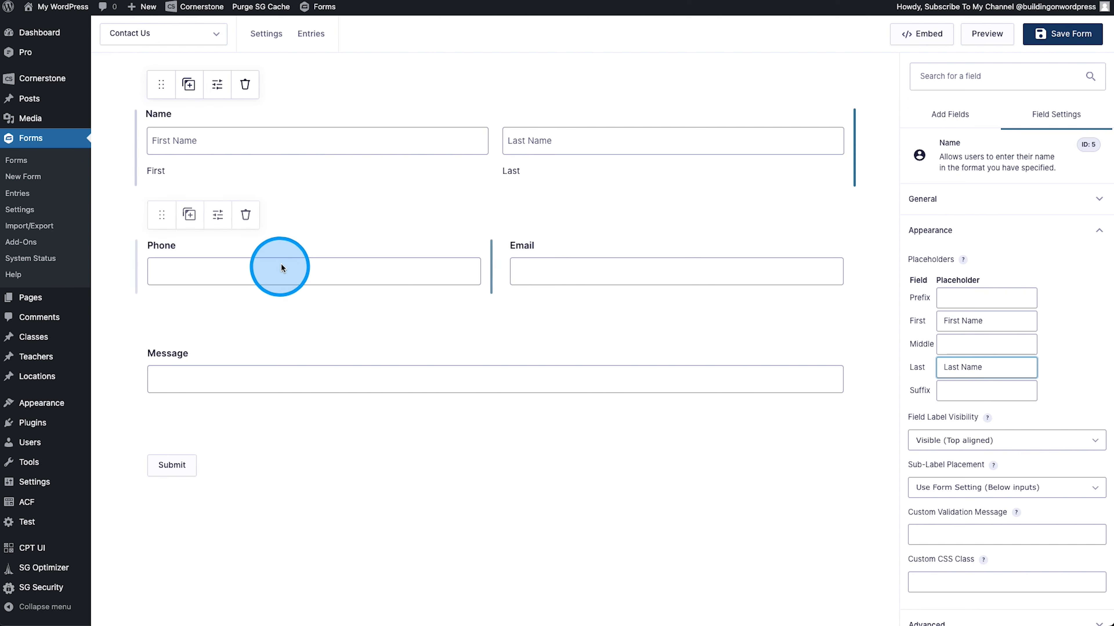
Set the Name field's sub-label placement to Hidden and save the form.
left_click(940, 488)
left_click(935, 525)
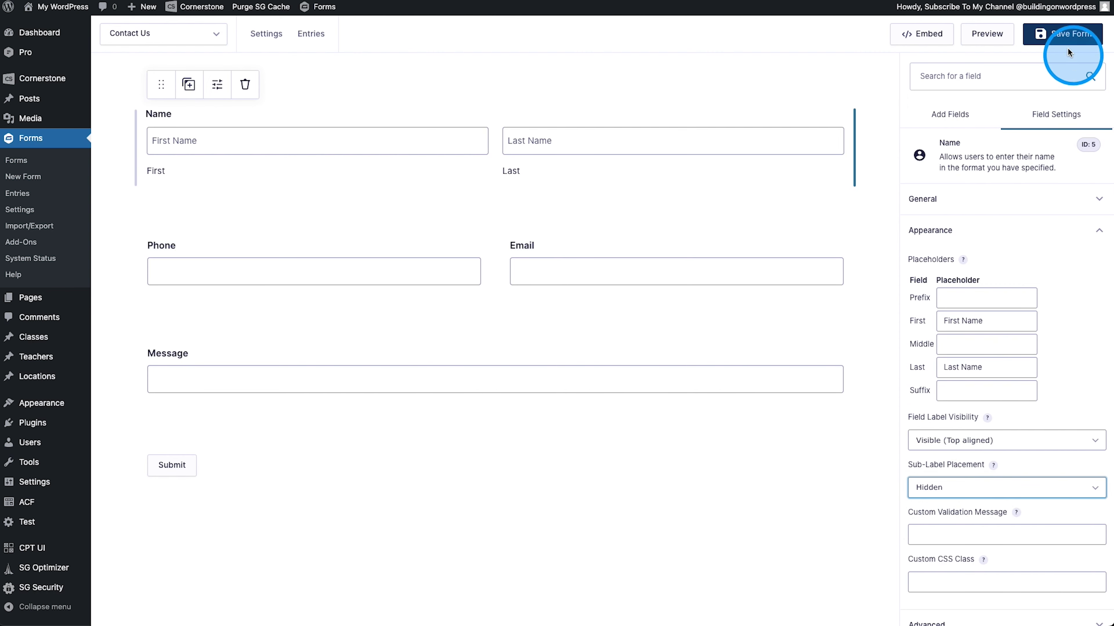
left_click(1066, 32)
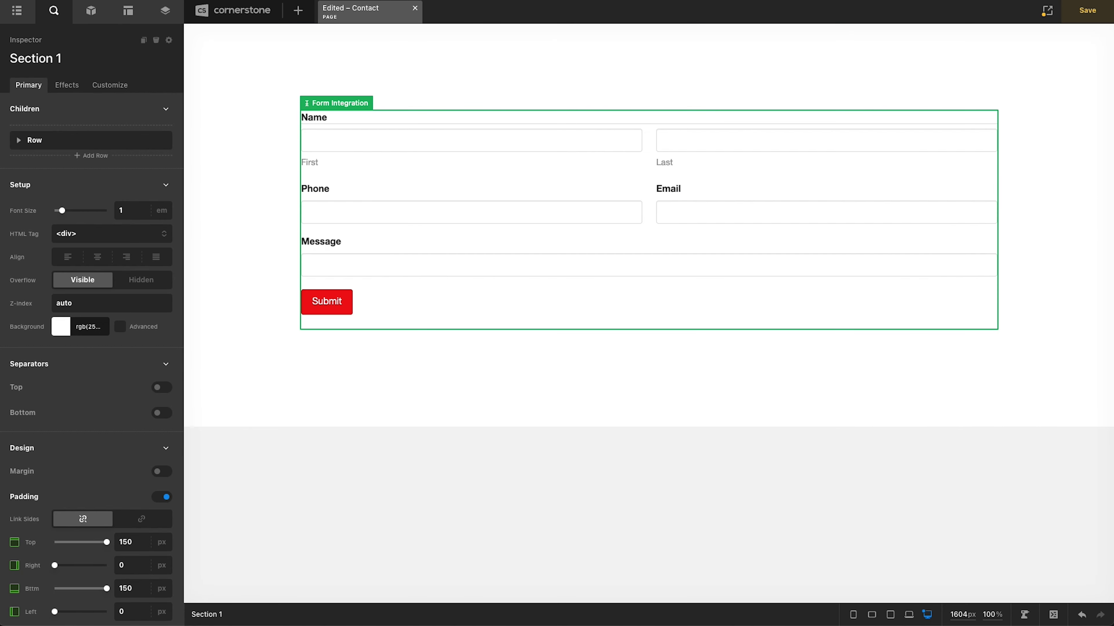
Reload the Contact page in Cornerstone and open its Page CSS editor, resized to sit below the form.
key("super+r")
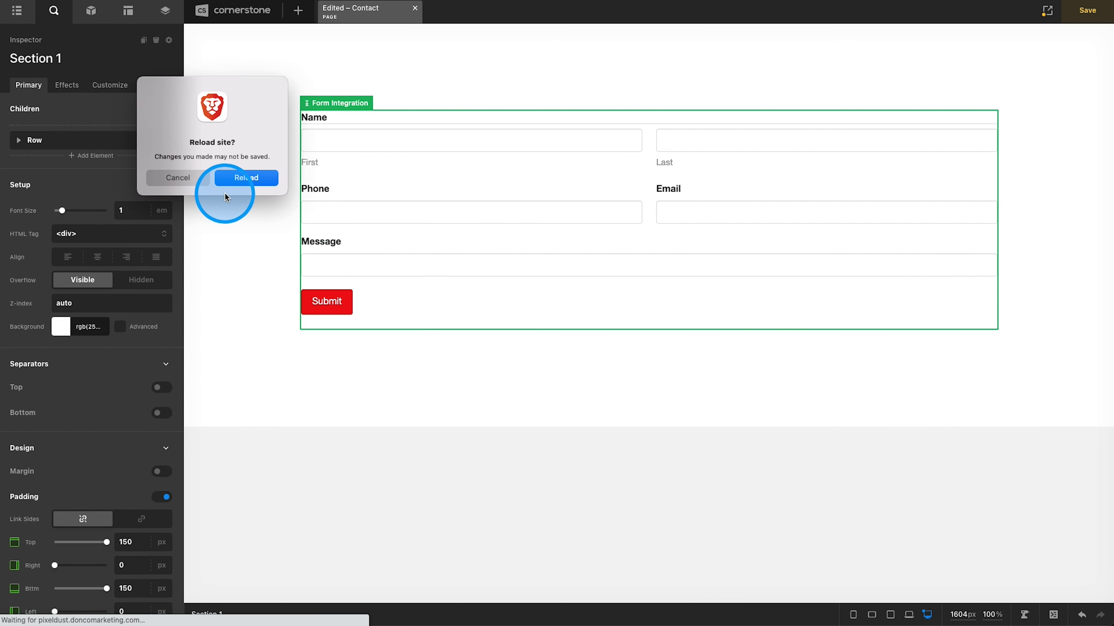
left_click(244, 179)
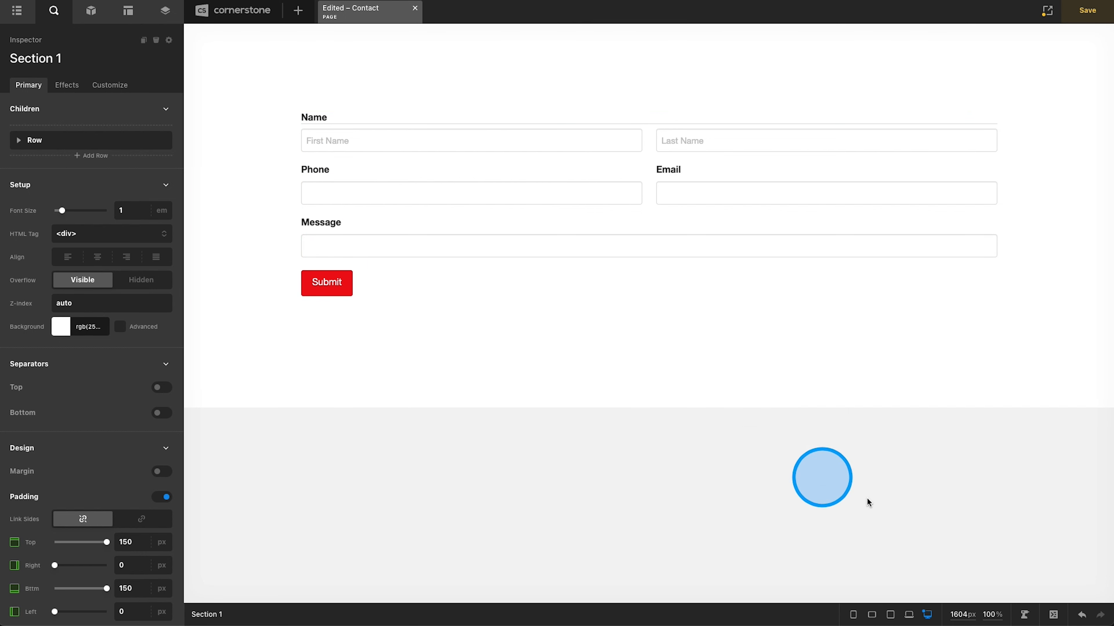
left_click(1053, 615)
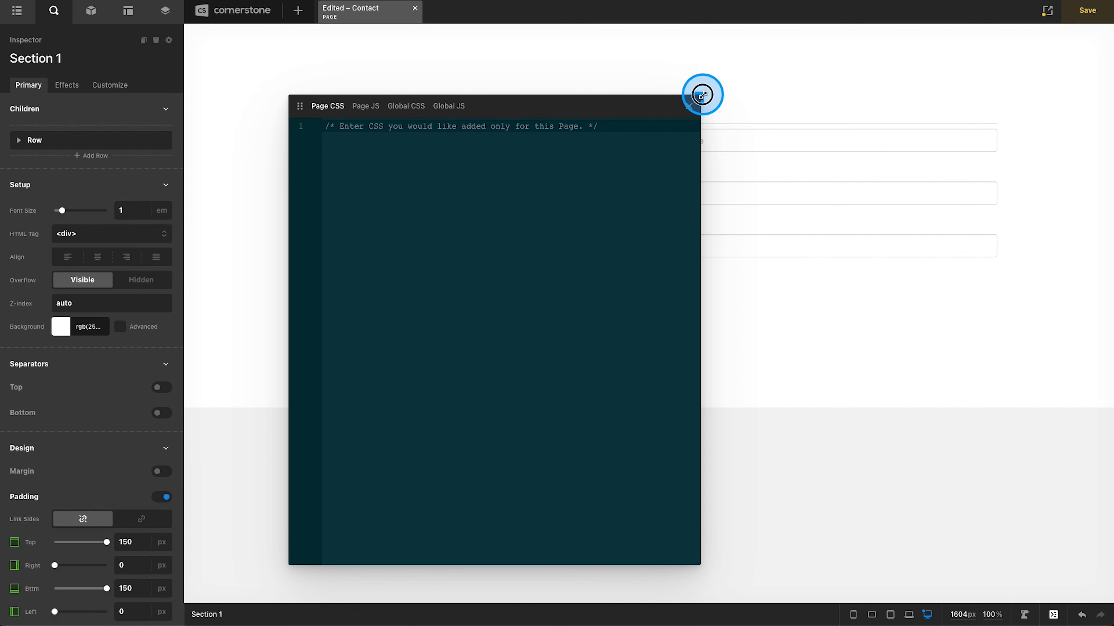
left_click_drag(701, 94, 1006, 321)
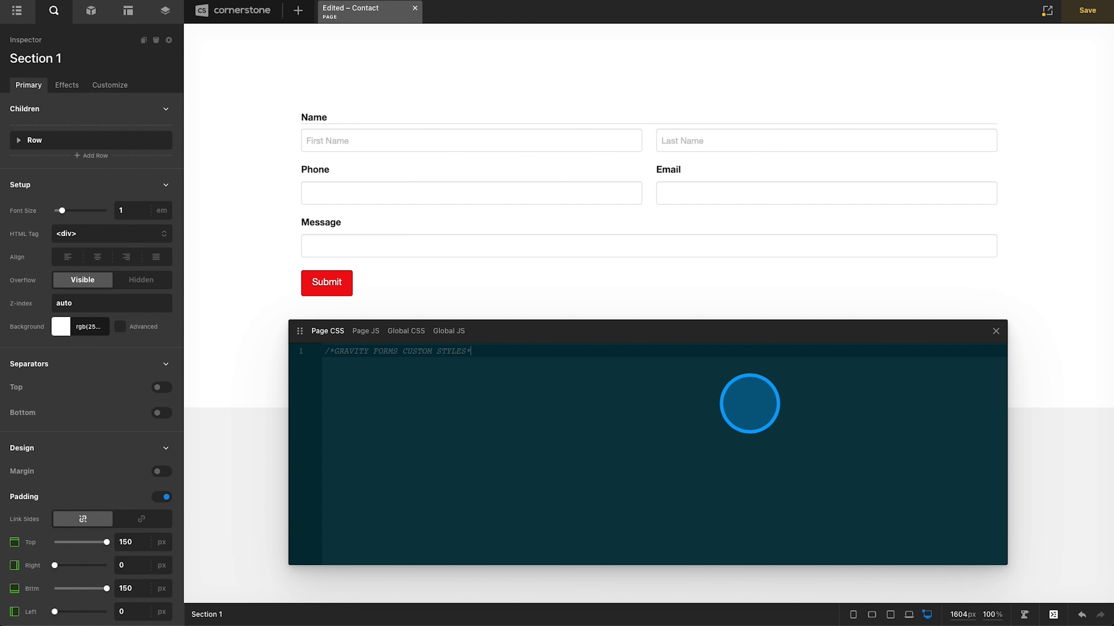
Start the Page CSS with the comment /*GRAVITY FORMS CUSTOM STYLES*/ followed by blank lines.
type("/")
key("Return")
key("Return")
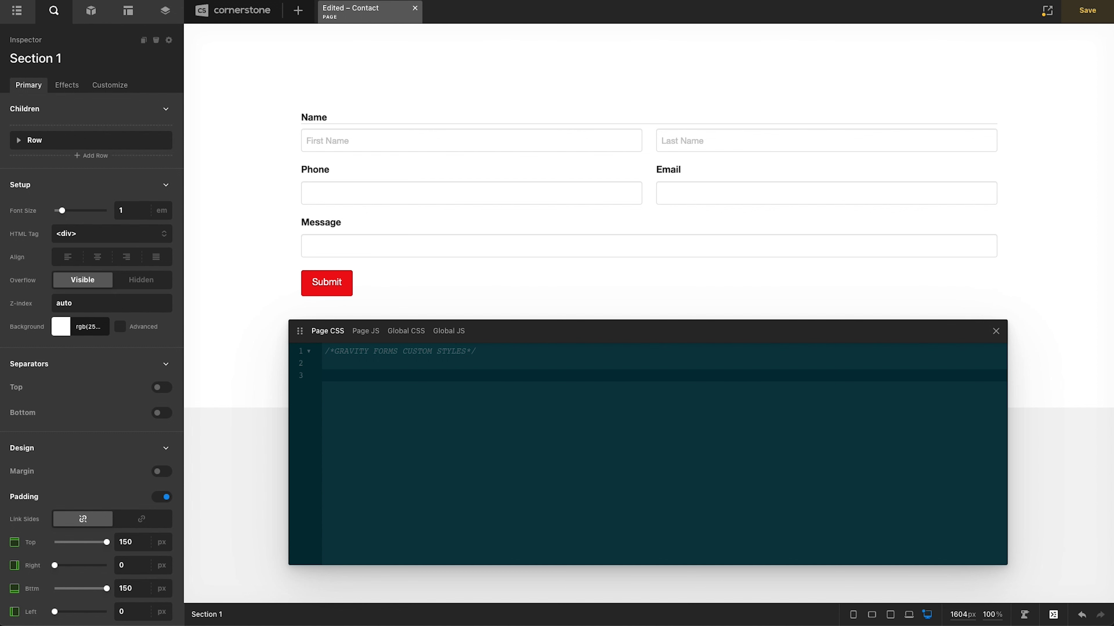
Paste the form input and select styles with 4.5em height, 1px solid #7e86aa border, 12px font and 4px radius, and review the rule.
left_click(404, 479)
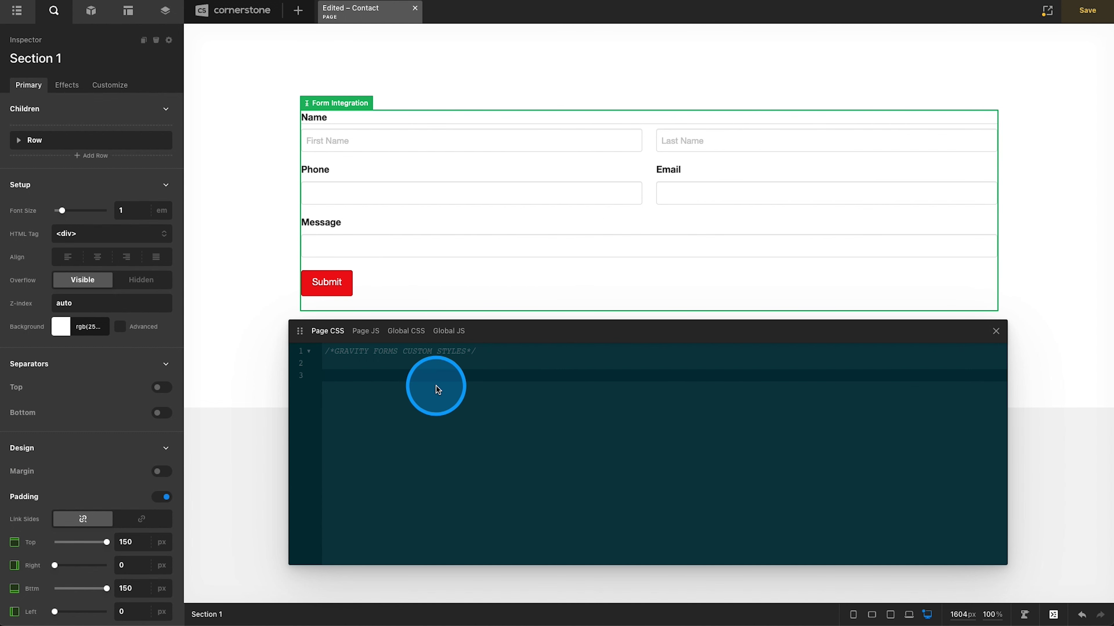
key("ctrl+v")
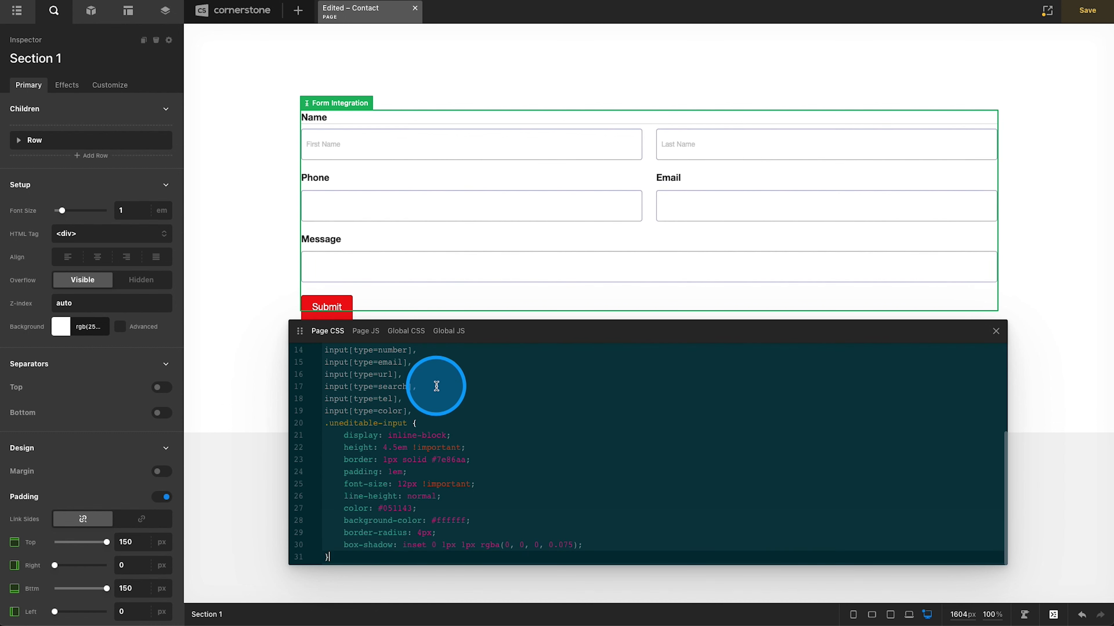
scroll(397, 427, "up", 10)
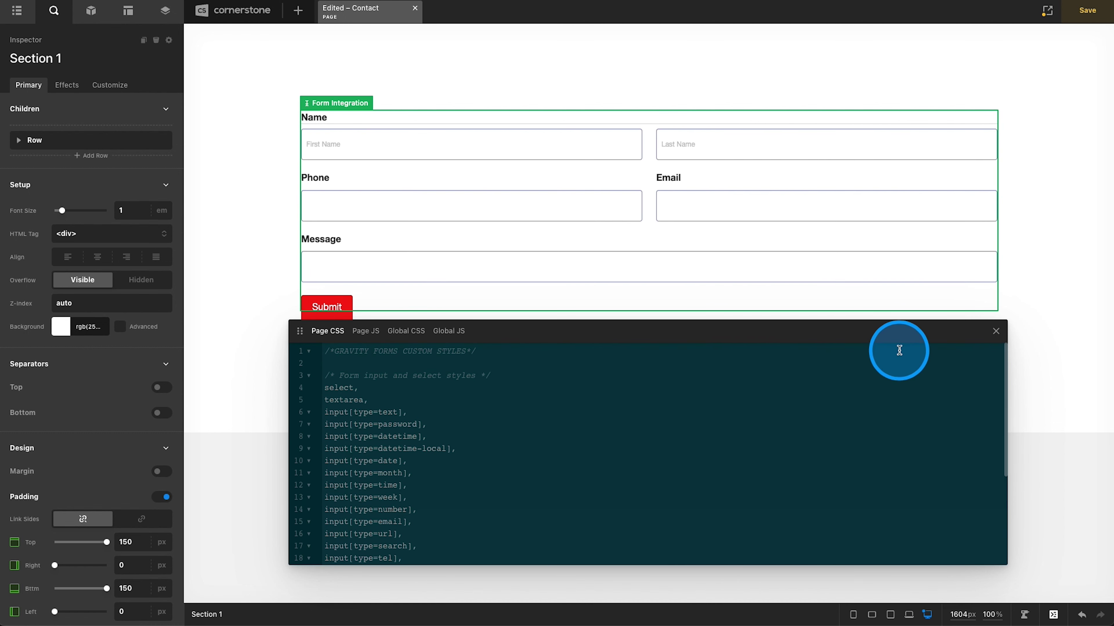
left_click_drag(1004, 565, 1010, 604)
left_click_drag(360, 410, 389, 432)
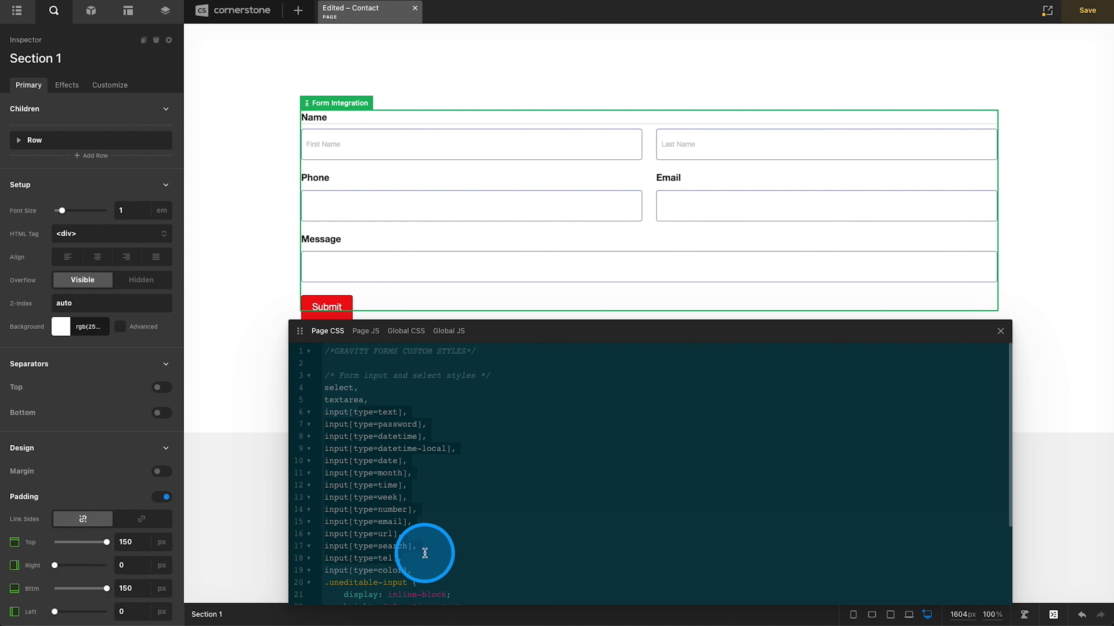
scroll(424, 553, "down", 5)
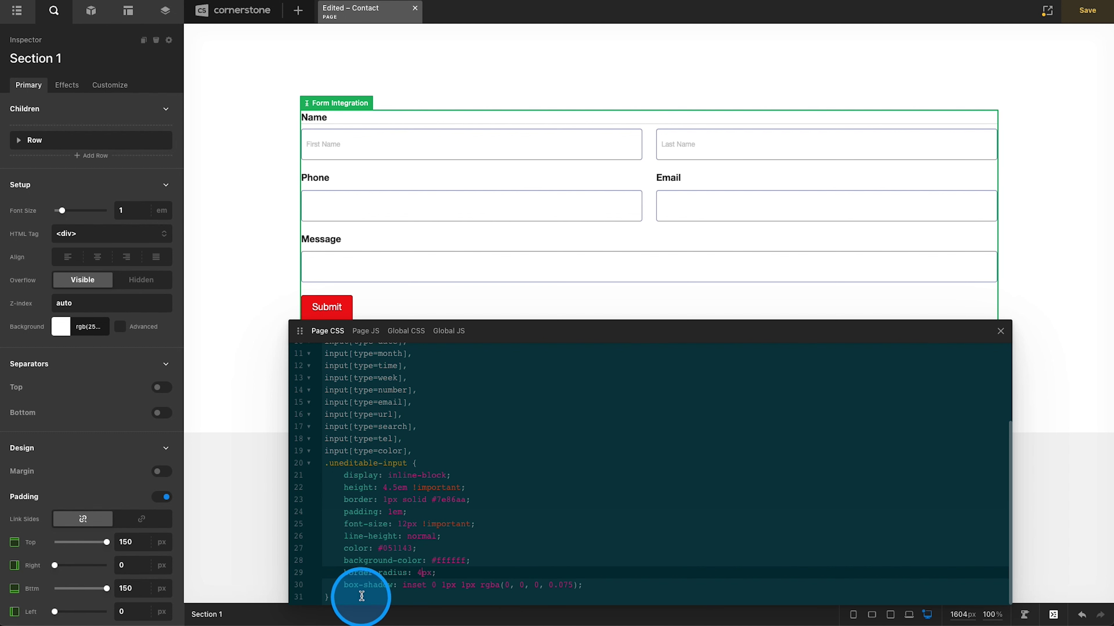
Add blank lines after the input rule in the Page CSS, and check the Phone and Message fields' current focus appearance.
left_click(600, 597)
key("Return")
key("Return")
left_click(468, 198)
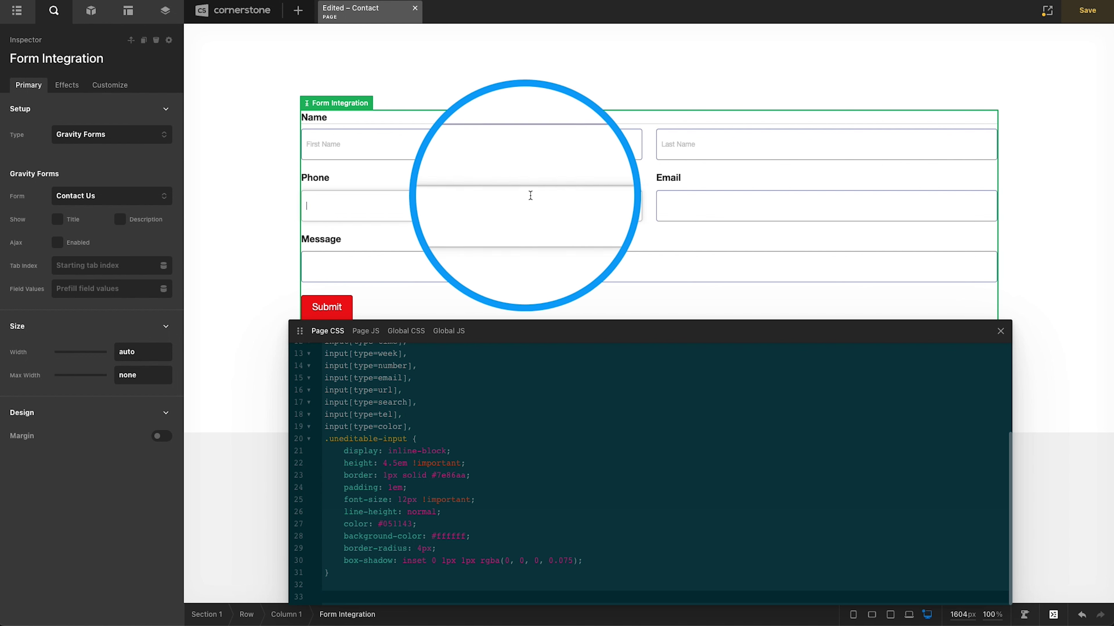
left_click(577, 255)
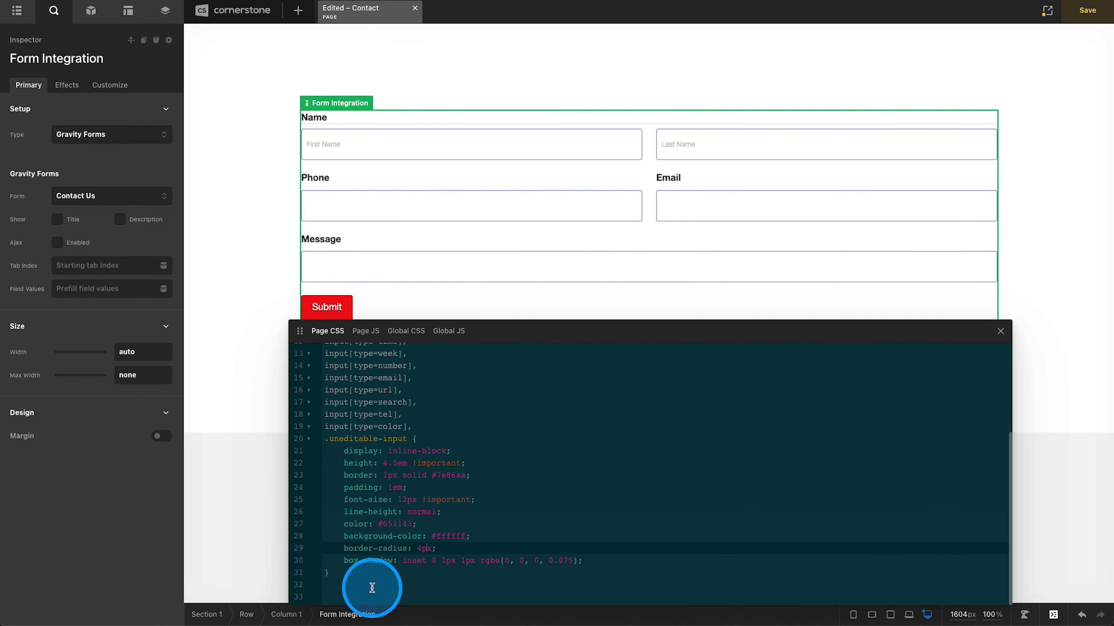
Paste the form field focus styles with a 1px solid blue border and 0em 0.5em 2em 0em rgba(0,0,0,0.1) shadow, and test the Phone field.
left_click(472, 588)
key("ctrl+v")
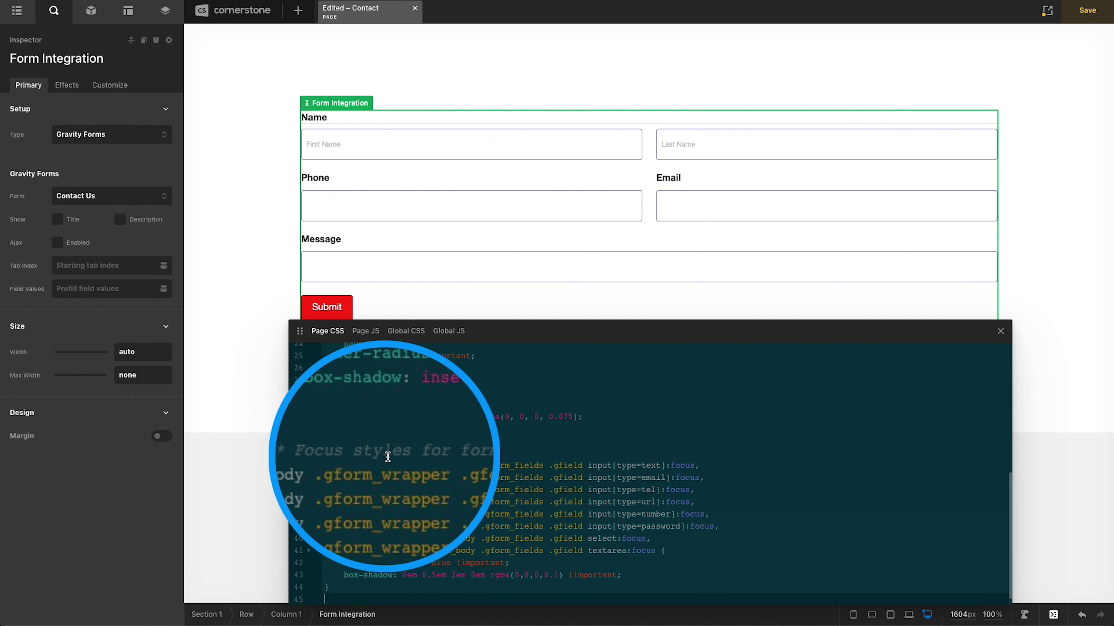
key("Return")
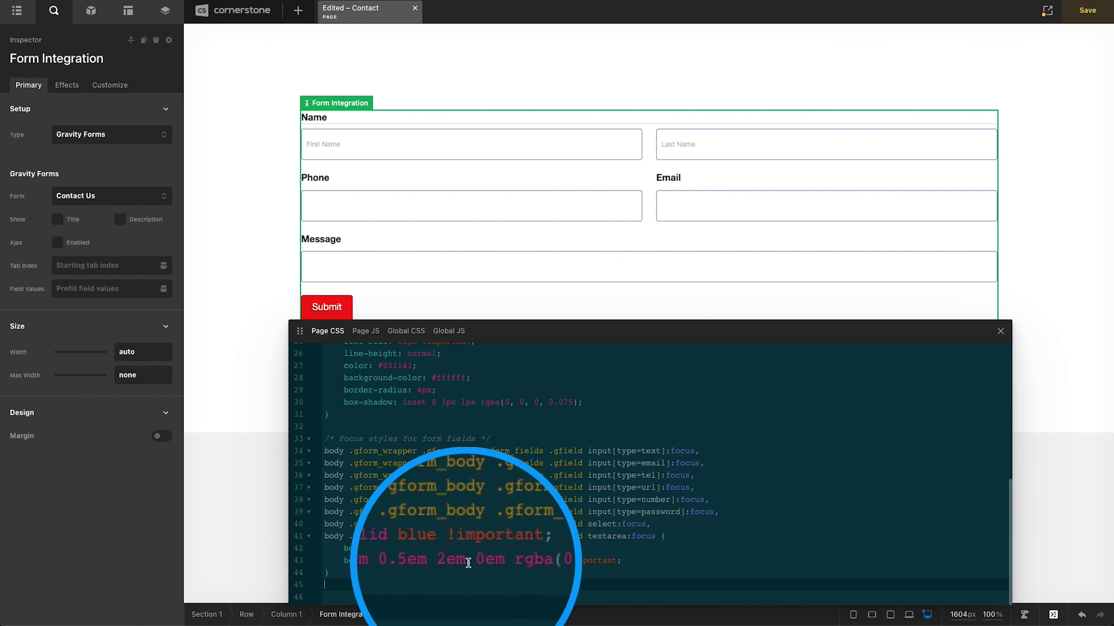
left_click(319, 208)
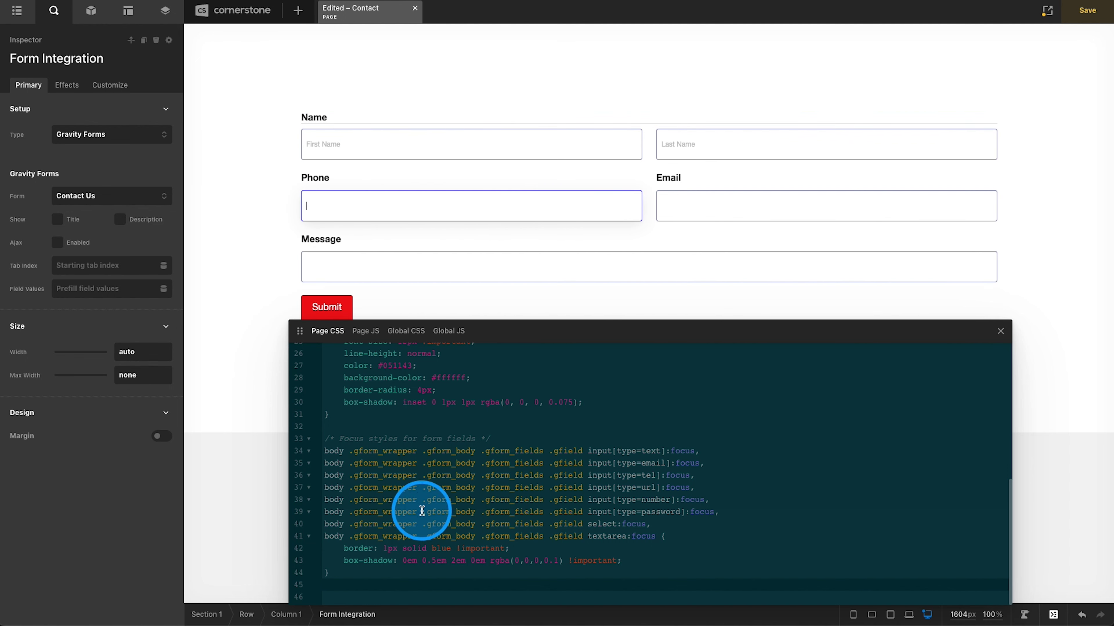
Try green as the focus border color on the Phone field, and restore it to blue.
double_click(438, 547)
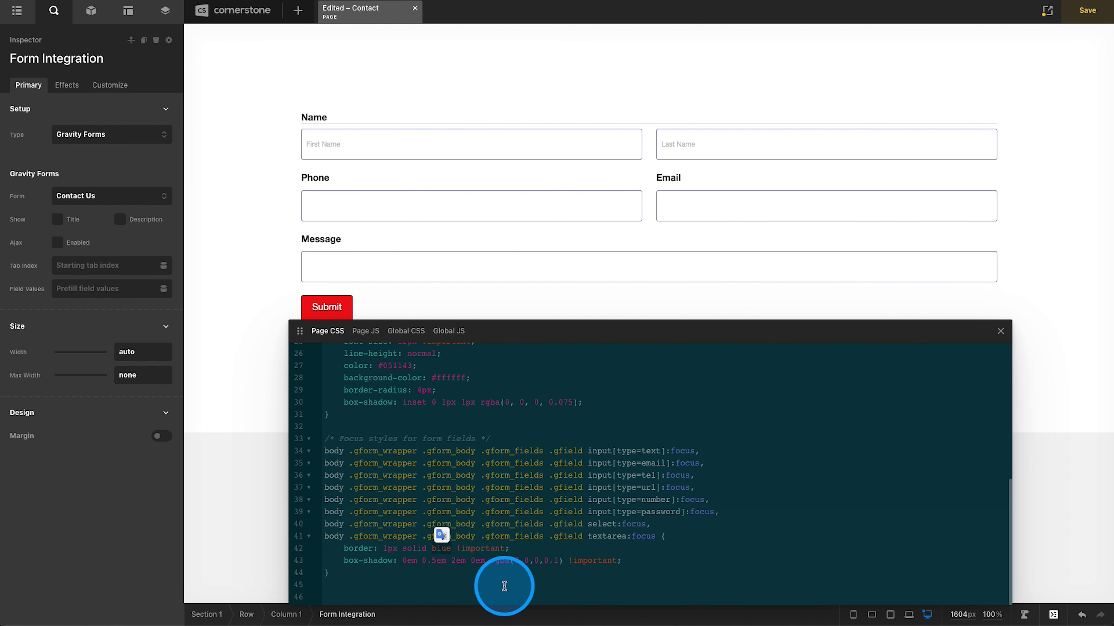
type("green")
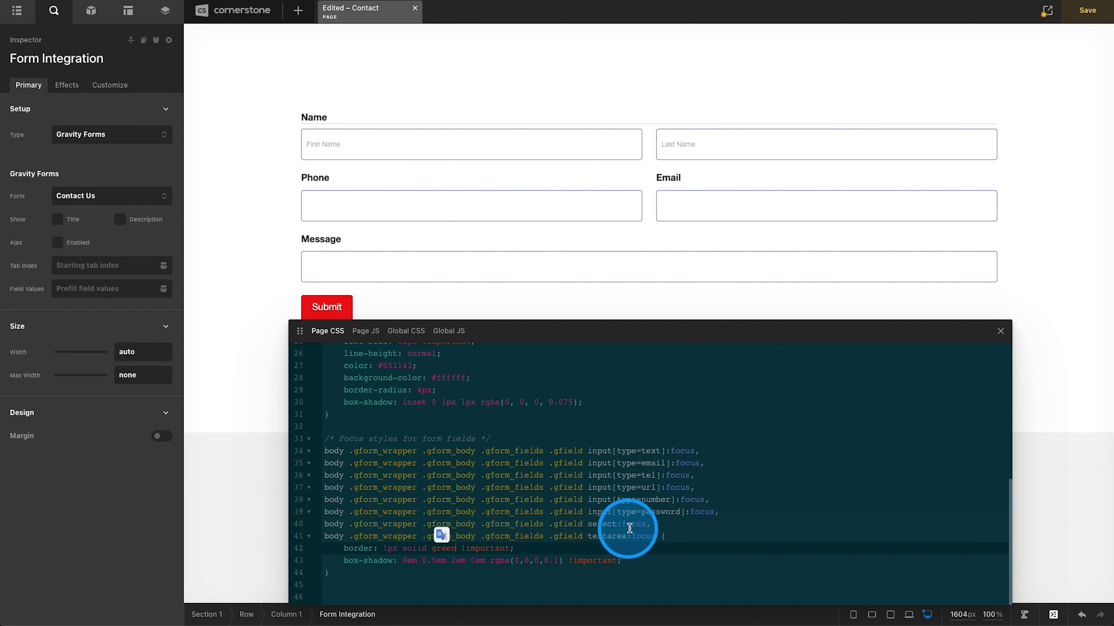
left_click(412, 208)
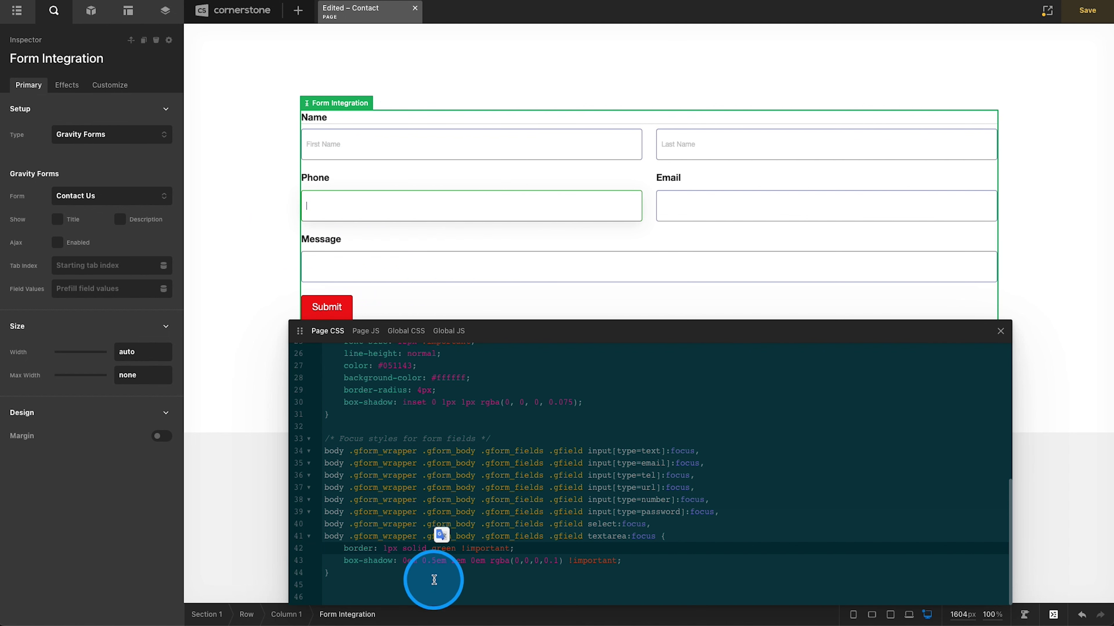
double_click(442, 549)
type("blu")
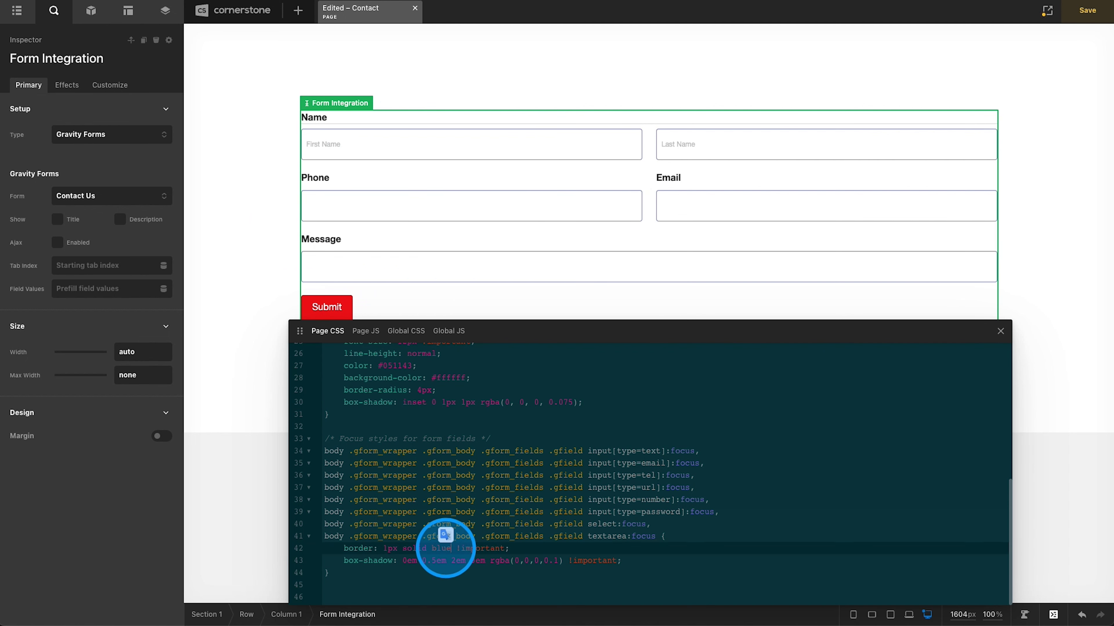
type("e")
Paste the form field label styles below the focus rule: color #7e86aa, 0.65em uppercase text, absolute position and white background; check them on the form.
key("Down")
key("Down")
key("Down")
key("Down")
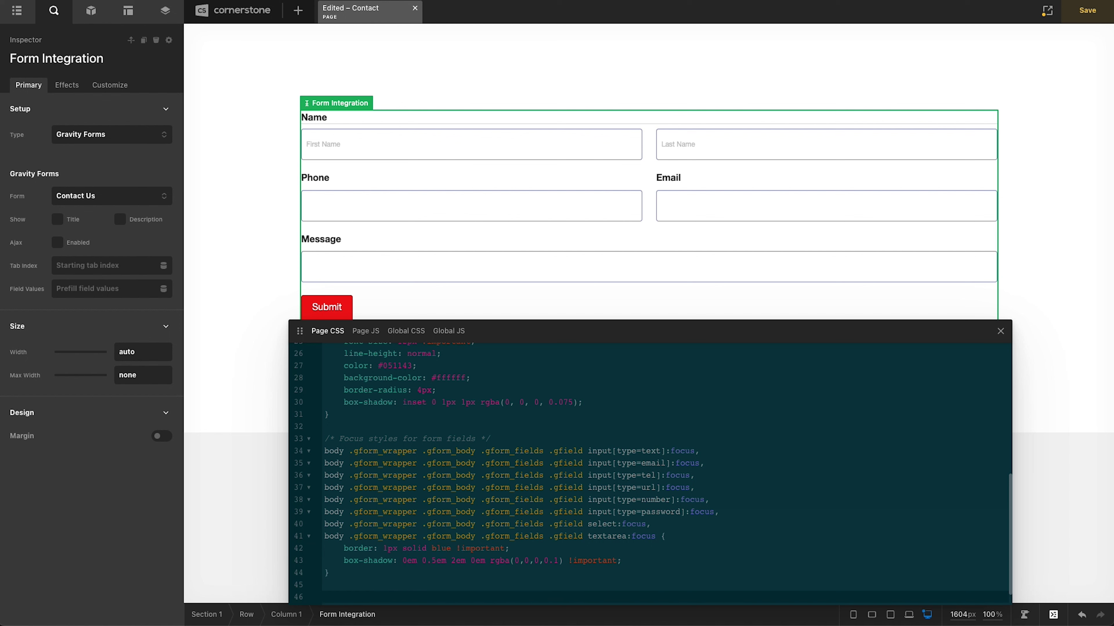
left_click(323, 213)
left_click(391, 573)
scroll(391, 578, "down", 1)
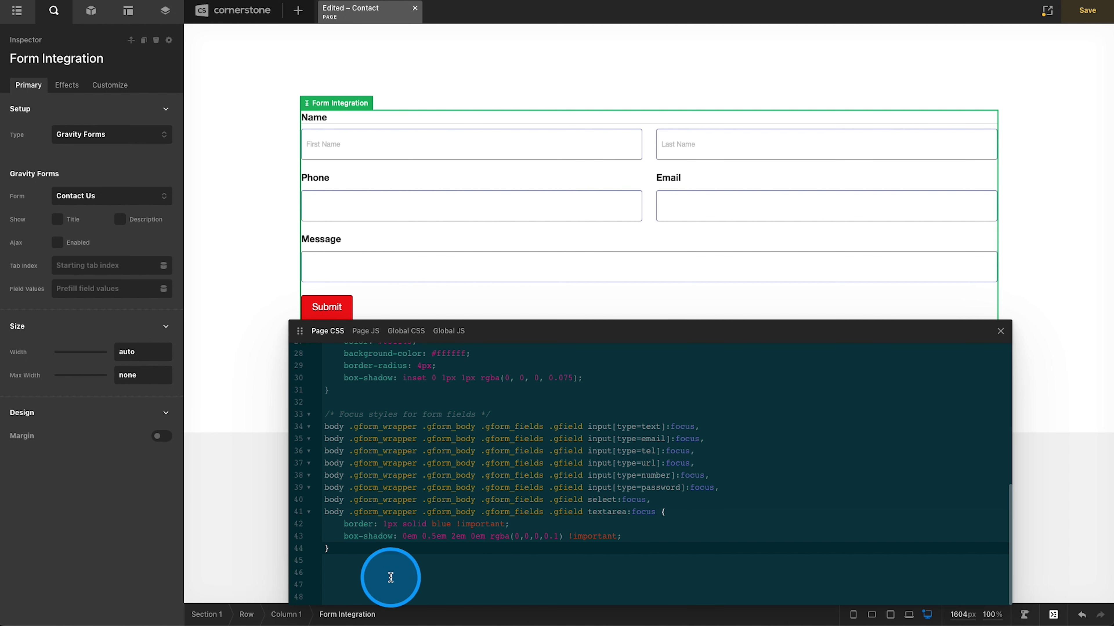
key("Return")
key("Return")
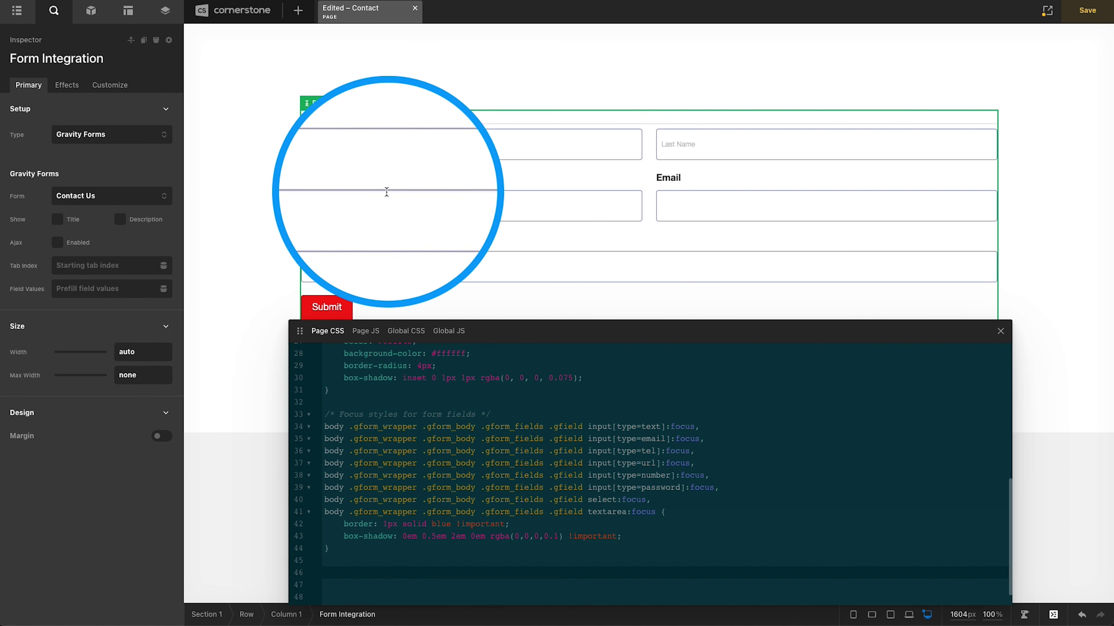
key("ctrl+v")
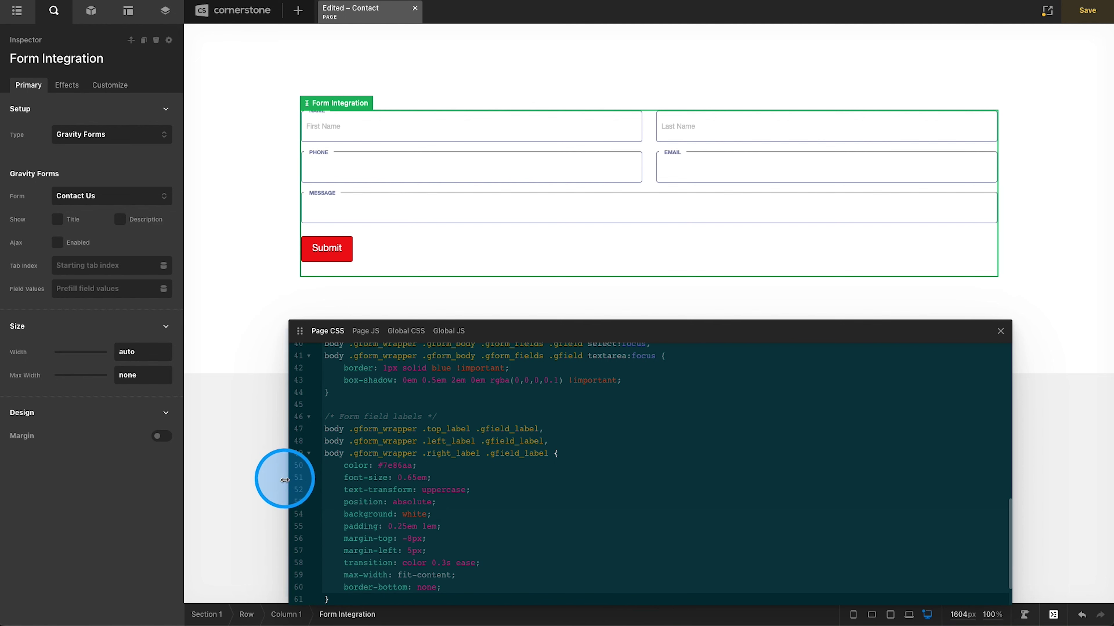
left_click(319, 166)
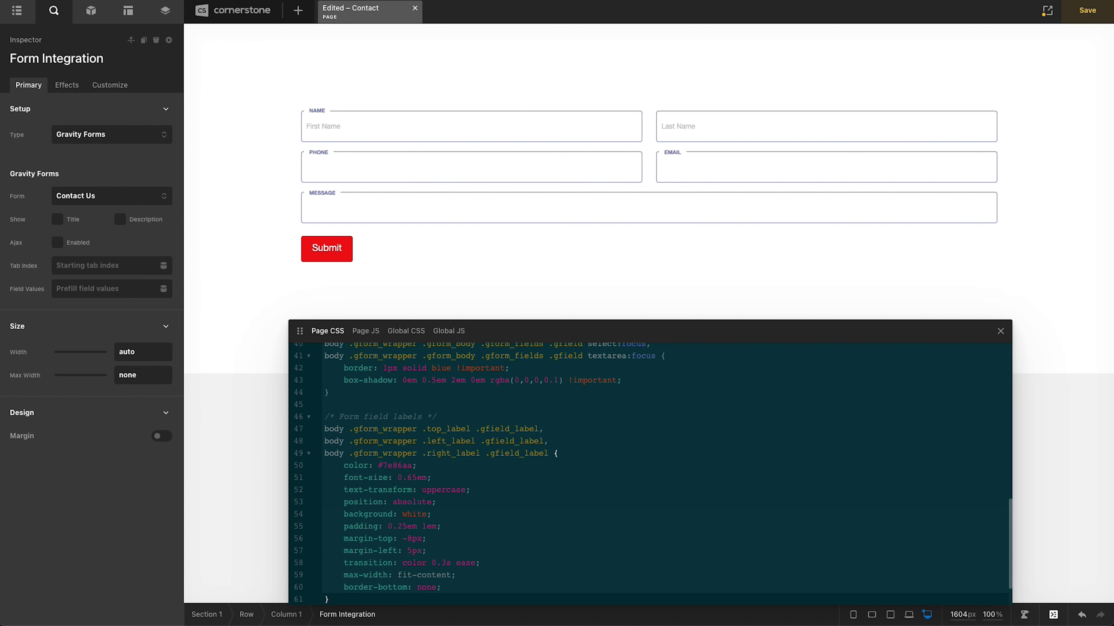
Add a "Form field labels in focus" rule using .gfield:focus-within .gfield_label with color blue, and test it on the Phone field.
scroll(465, 449, "down", 5)
left_click(340, 522)
key("Up")
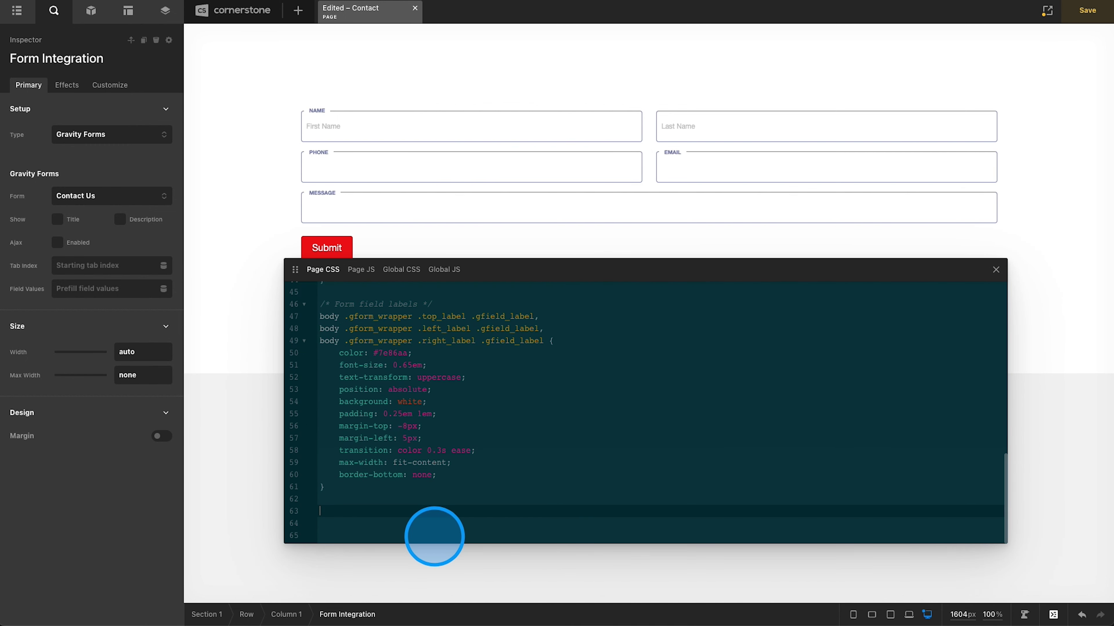
type("/* Form field labels in focus */ body .gform_wrapper .gform_fields .gfield:focus-within .gfield_label {     color: blue; }")
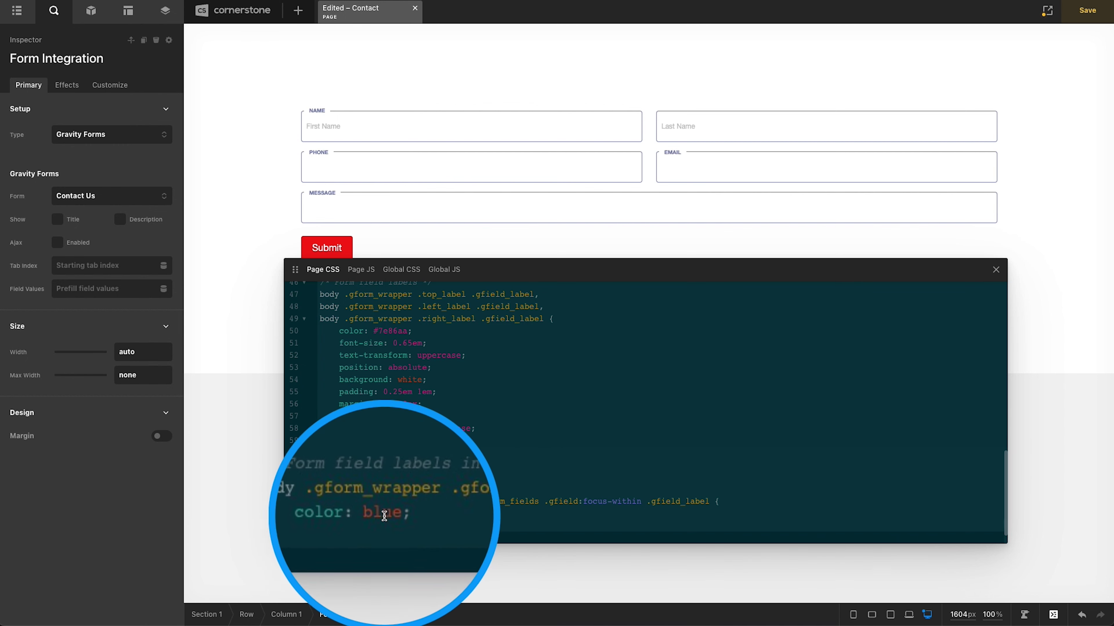
left_click(317, 168)
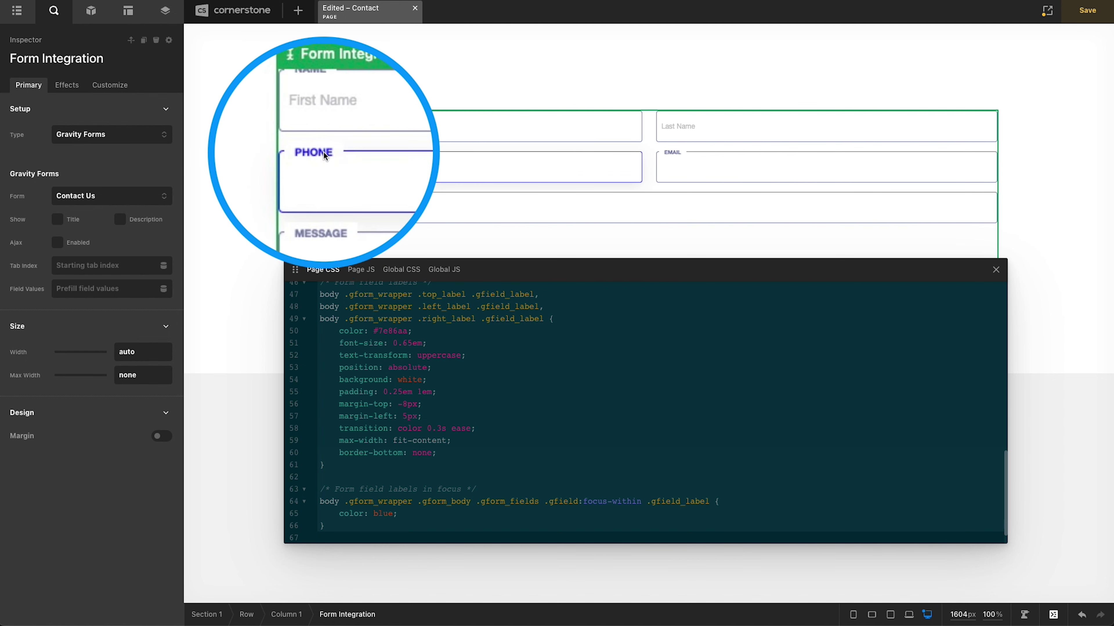
Try green as the focused label color on the Phone field, and restore it to blue.
double_click(383, 514)
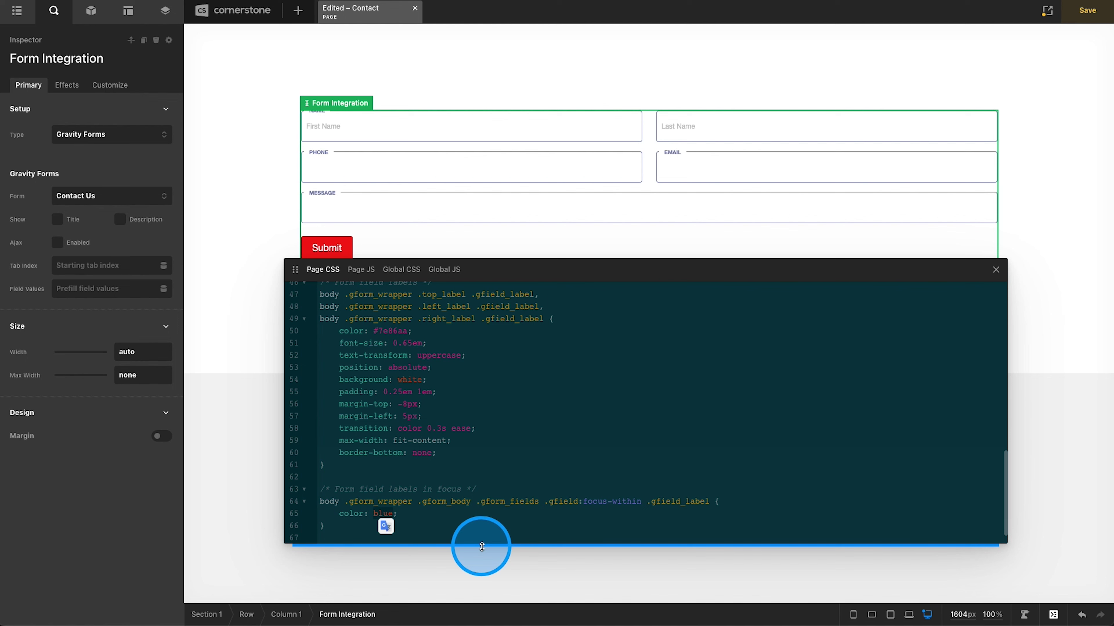
type("green")
left_click(348, 157)
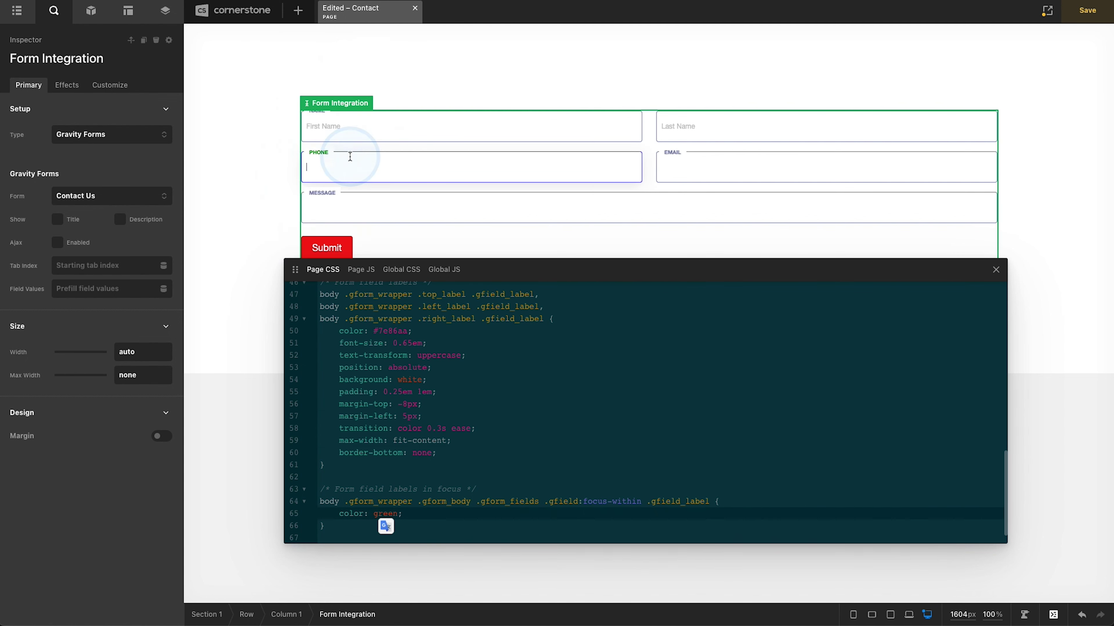
left_click(382, 513)
double_click(384, 514)
type("blue")
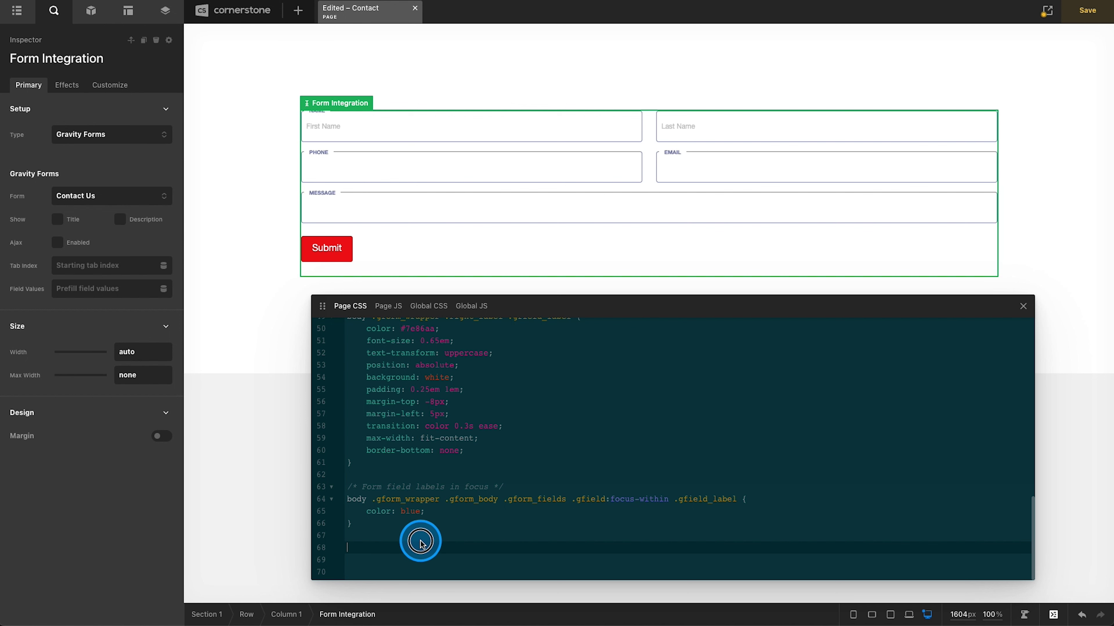
Add a "Spacing" rule for .gform_wrapper.gravity-theme .gform_fields with grid-row-gap: 30px !important below the focused label rule.
type("/* Spacing */ .gform_wrapper.gravity-theme .gform_fields {     grid-row-gap: 30px !important; }")
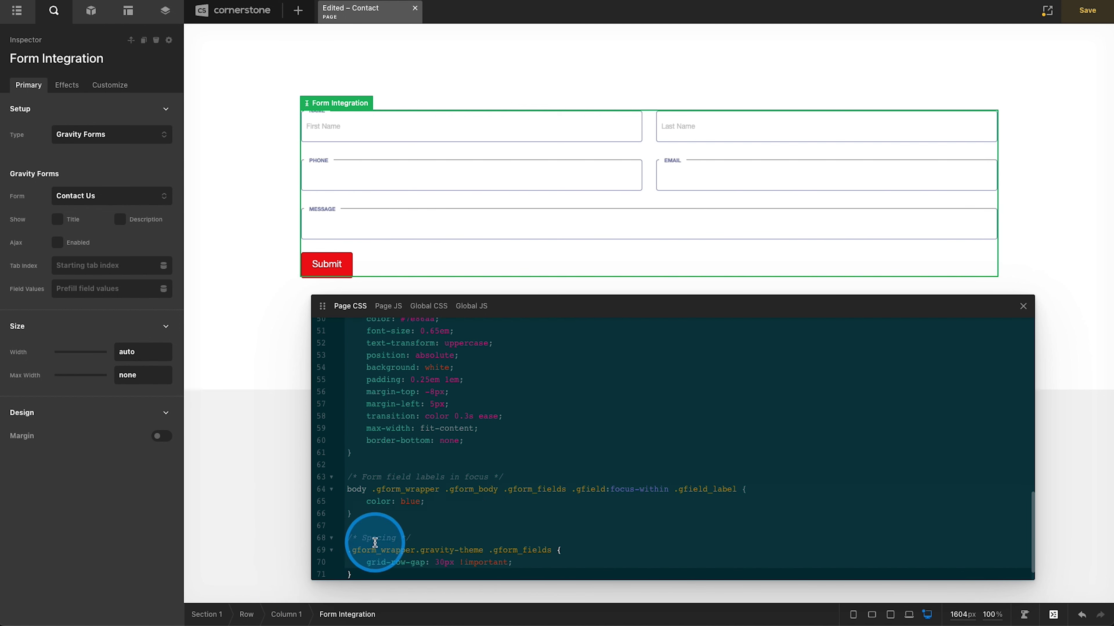
scroll(377, 544, "down", 1)
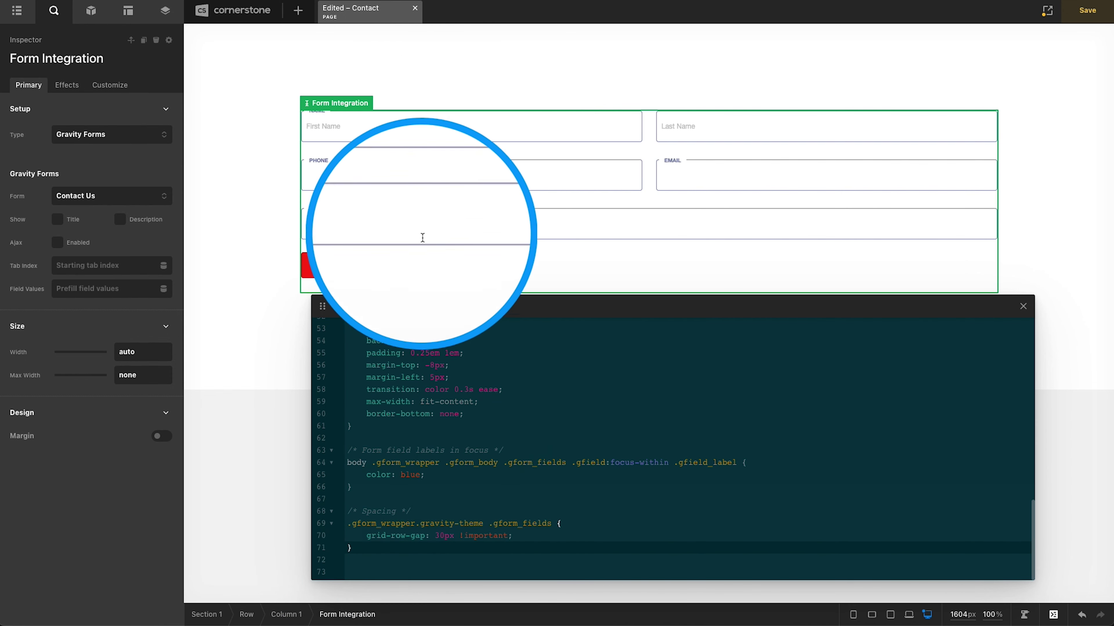
Try row gaps of 10px and 0px in the spacing rule, restore 30px, and deselect the form element in the preview.
left_click(434, 536)
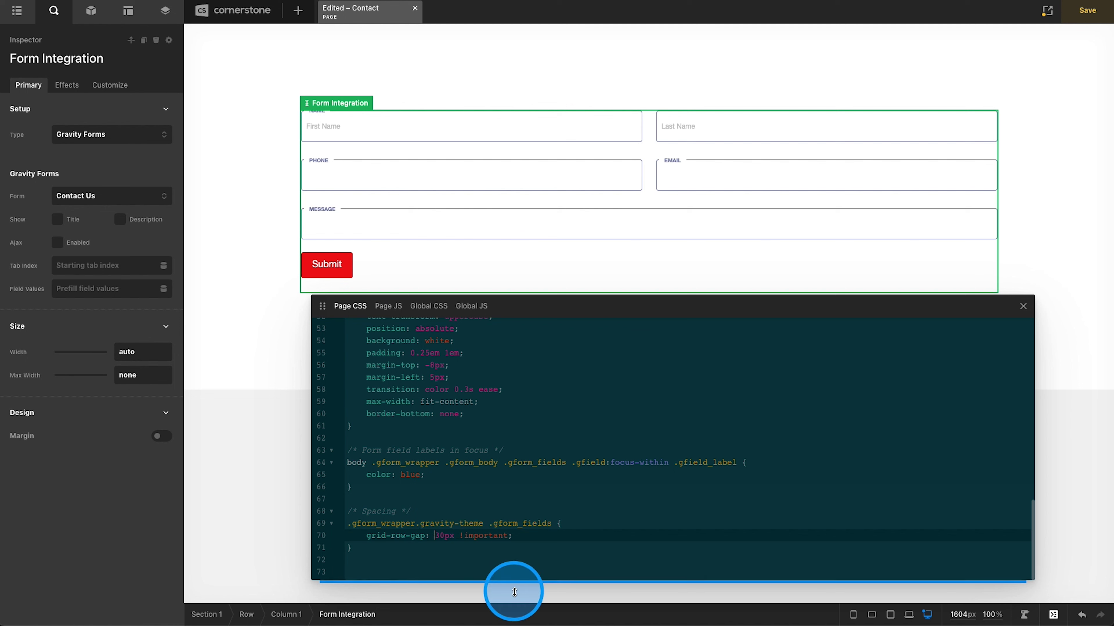
type("1")
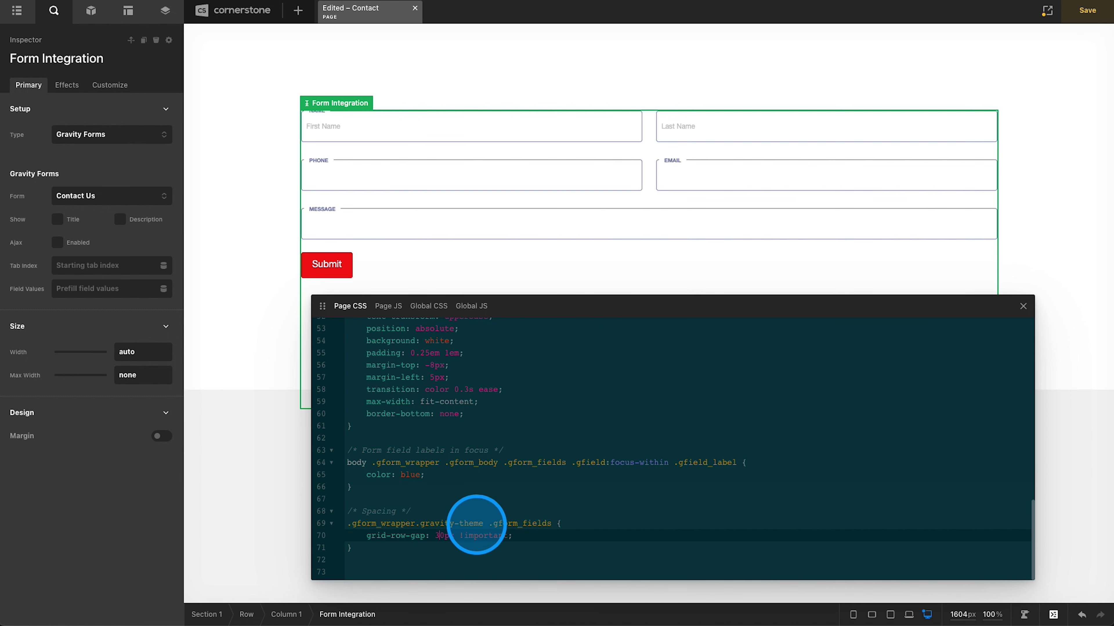
key("Delete")
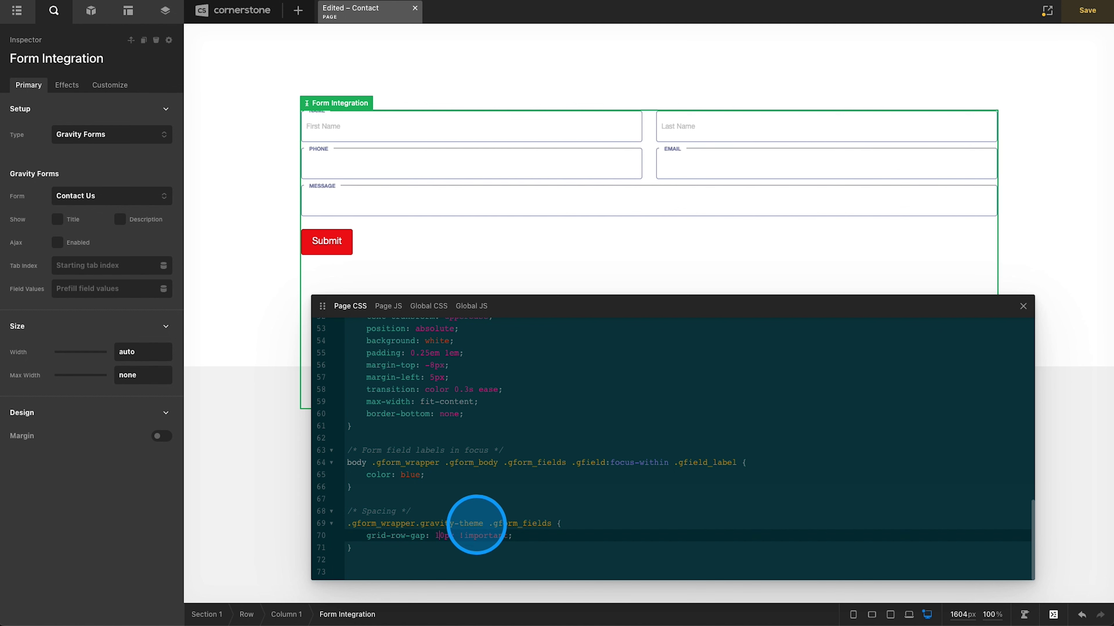
key("BackSpace")
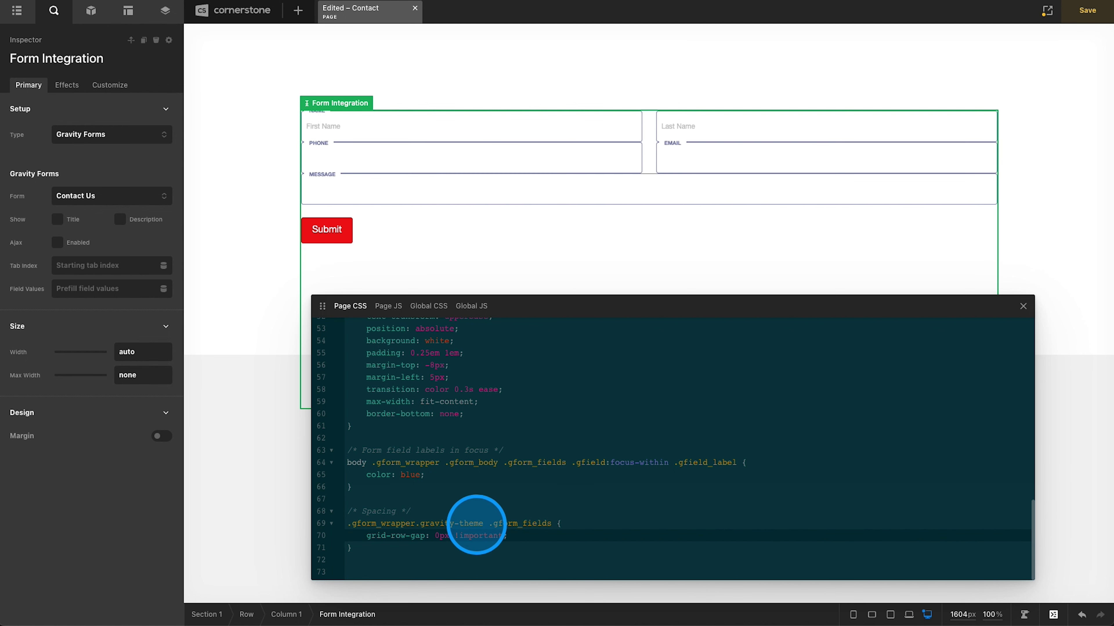
type("3")
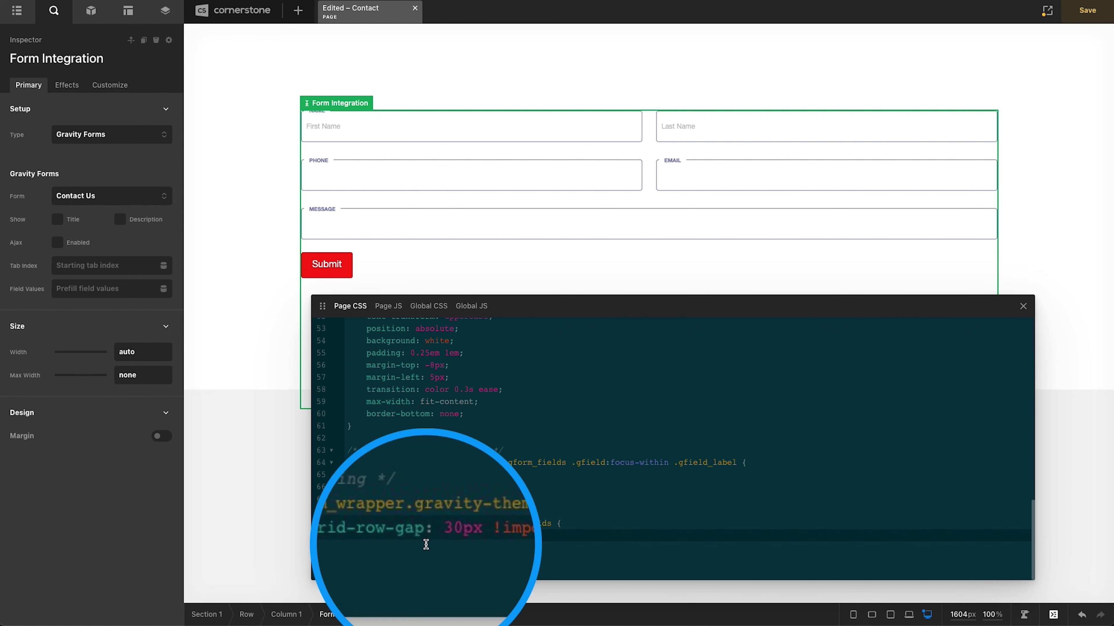
left_click(395, 557)
left_click(226, 595)
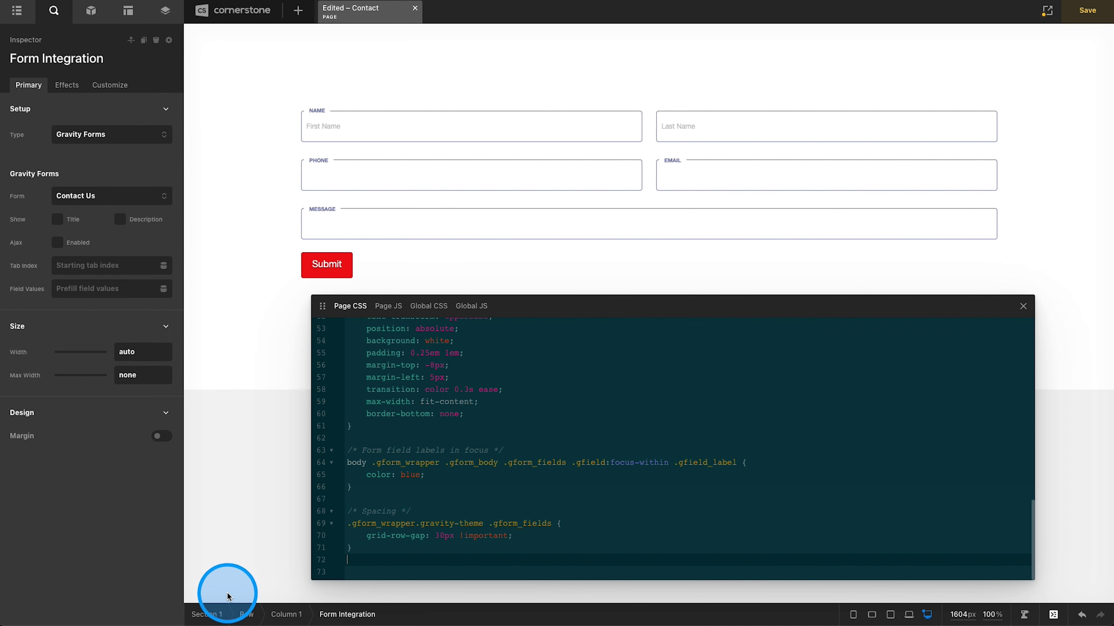
Paste the 1em !important field padding and the 4em height rules for the submit button and large inputs below the spacing rule; save the page.
left_click(452, 564)
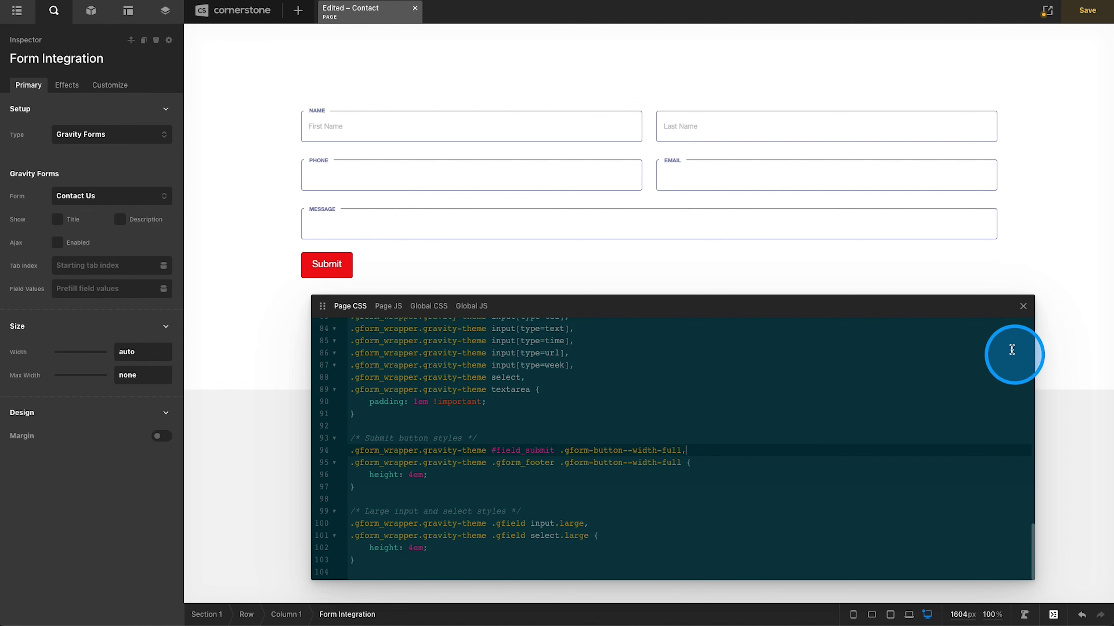
key("ctrl+s")
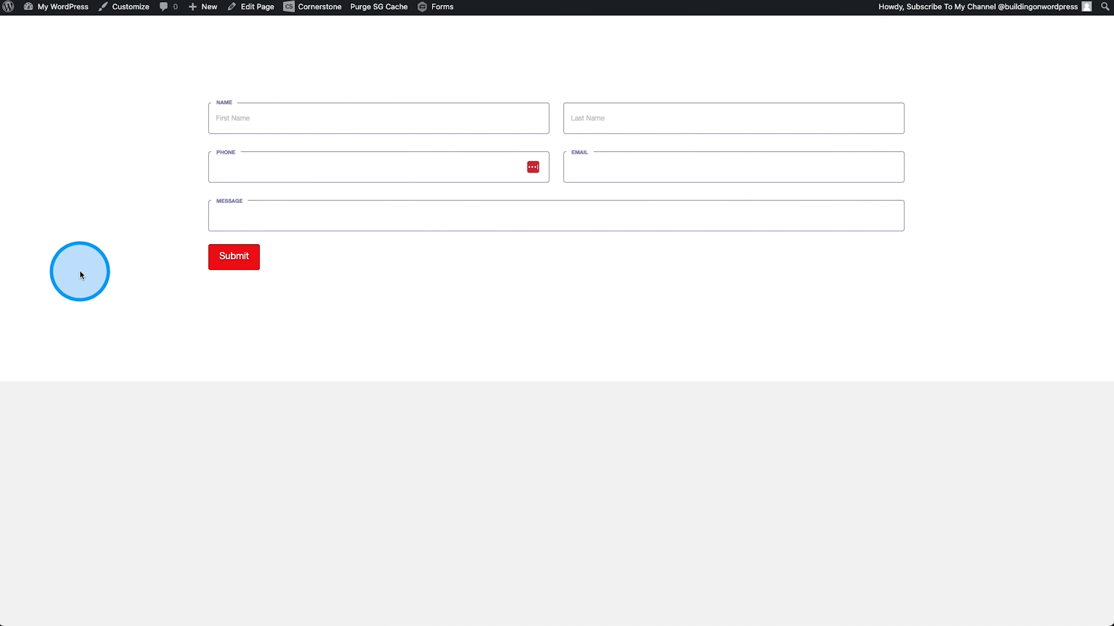
Test the styled form on the live page by entering a first and last name, a phone number and the message "Type a message here.".
left_click(224, 115)
type("Billy")
key("Tab")
type("Bob")
key("Tab")
type("5554443210")
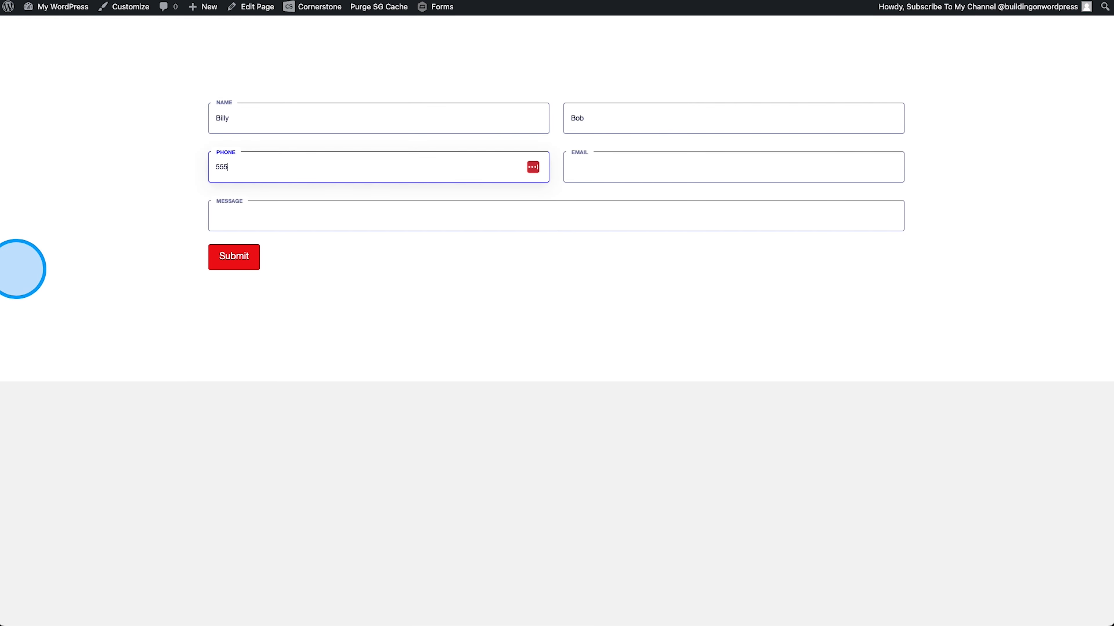
key("Tab")
key("Tab")
type("Type a message here.")
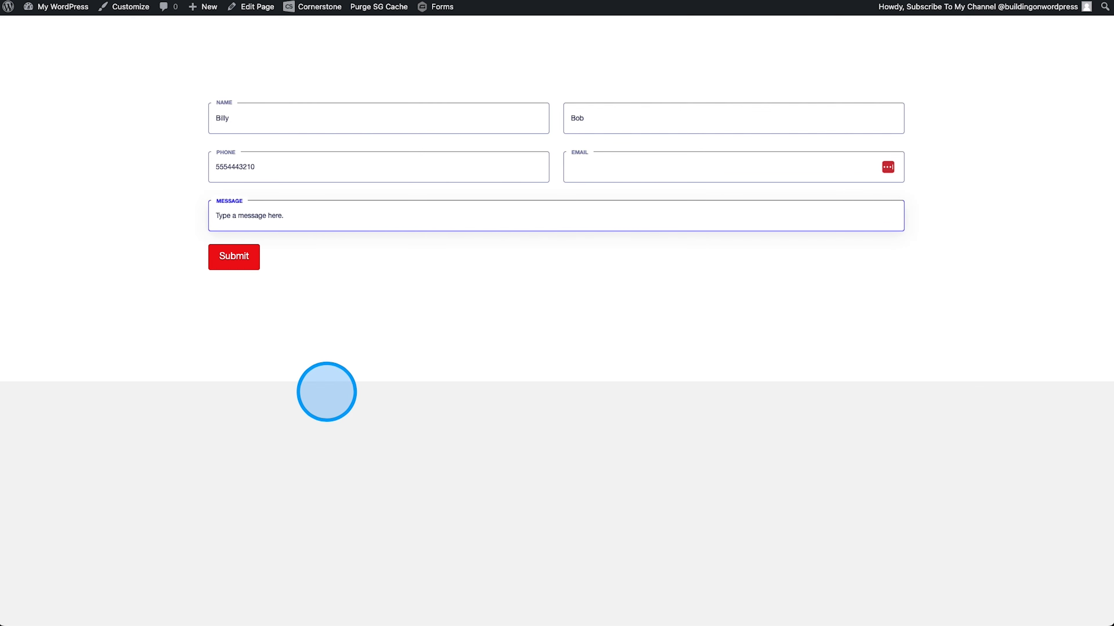